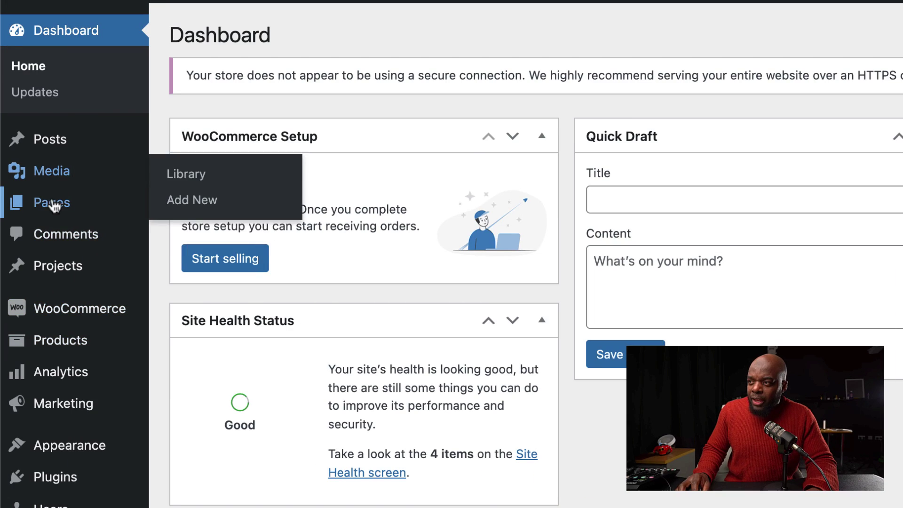
Step: Create a new WordPress page titled 'process'
mouse_move(52, 202)
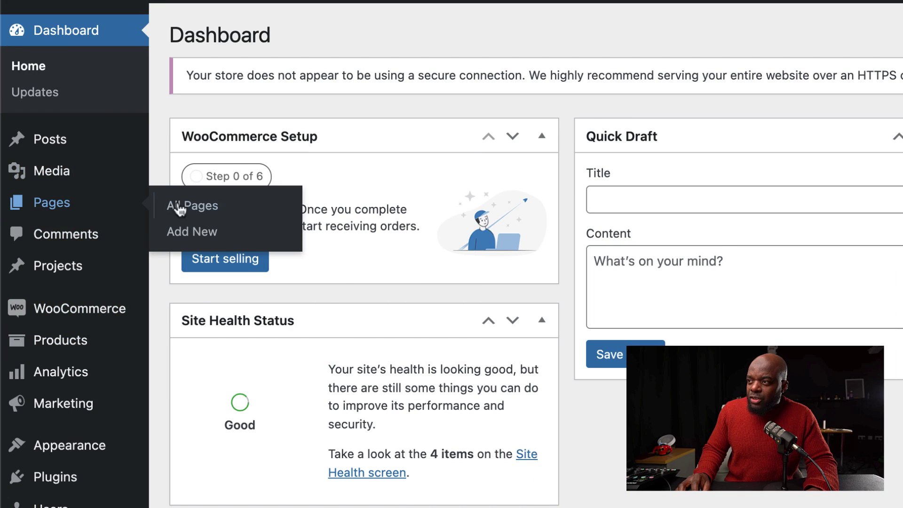
left_click(202, 233)
type("process")
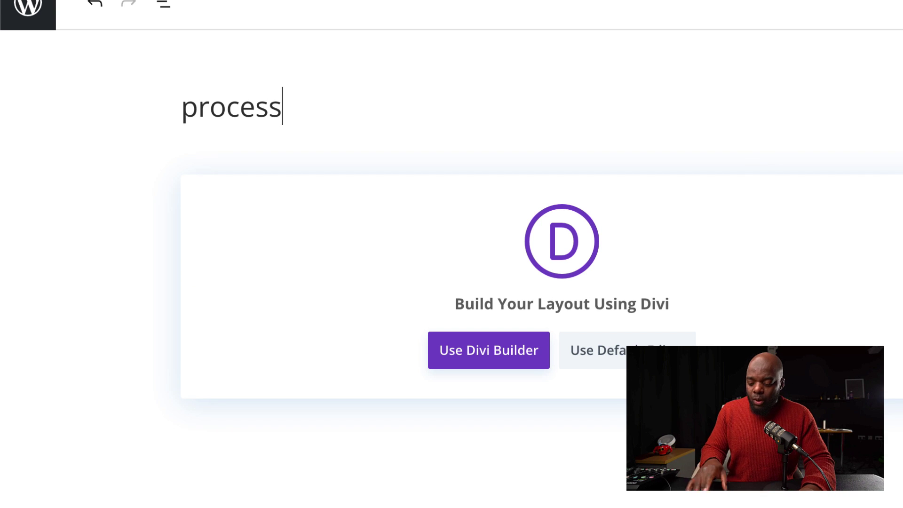
Step: Launch the Divi builder on the page and start from a blank layout
left_click(478, 360)
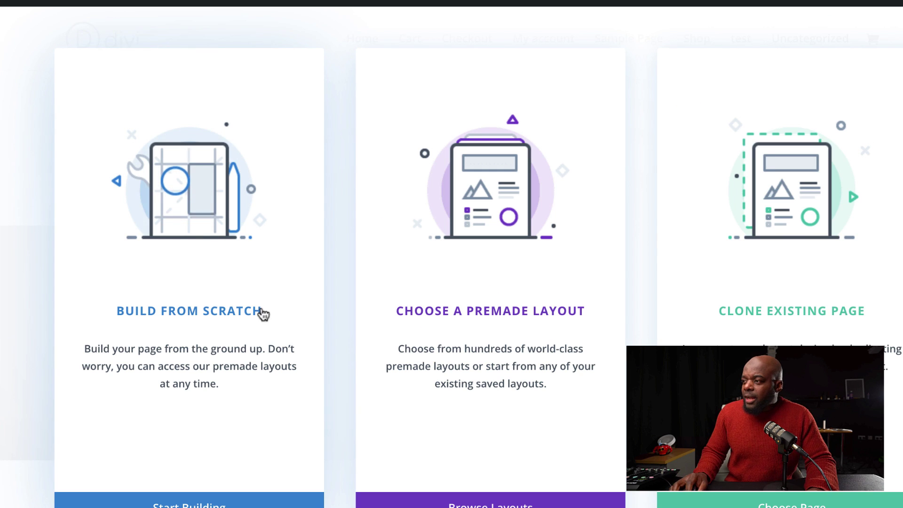
left_click(249, 312)
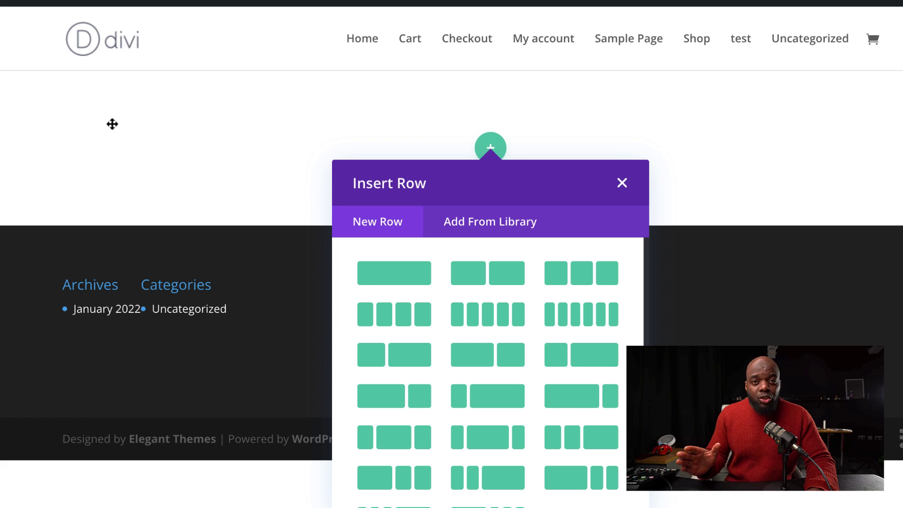
left_click(112, 124)
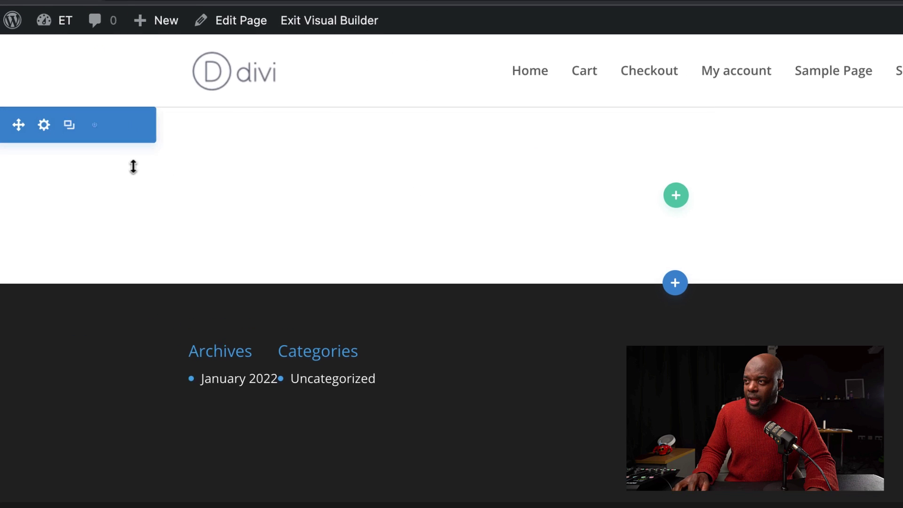
Step: Give the first section a #171f3a navy background colour and add a new row
left_click(48, 128)
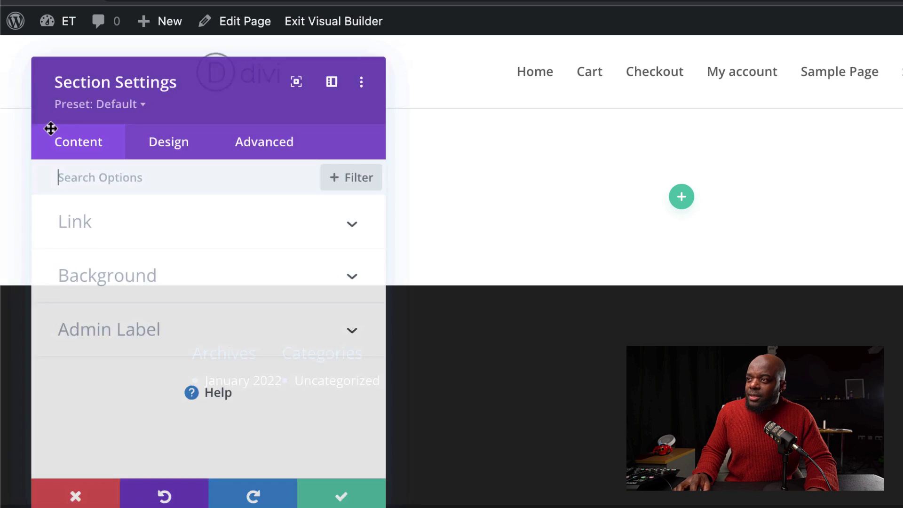
left_click(115, 282)
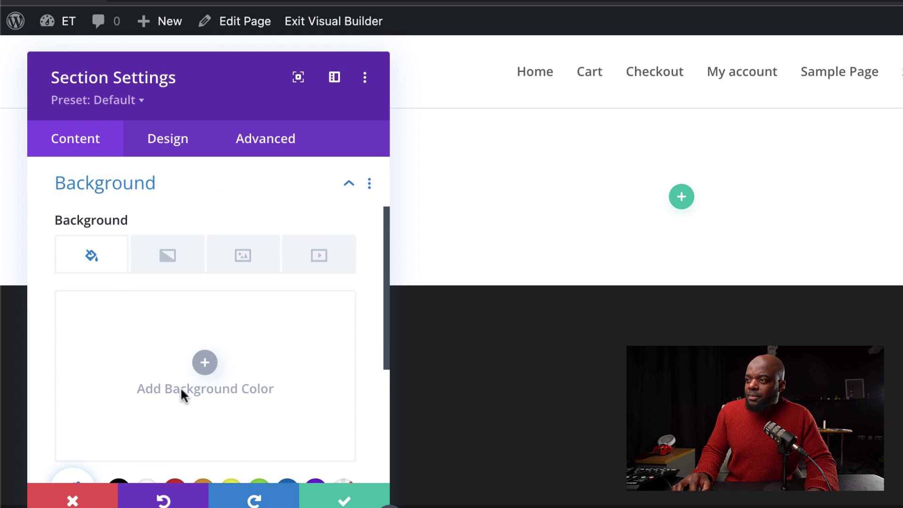
left_click(205, 363)
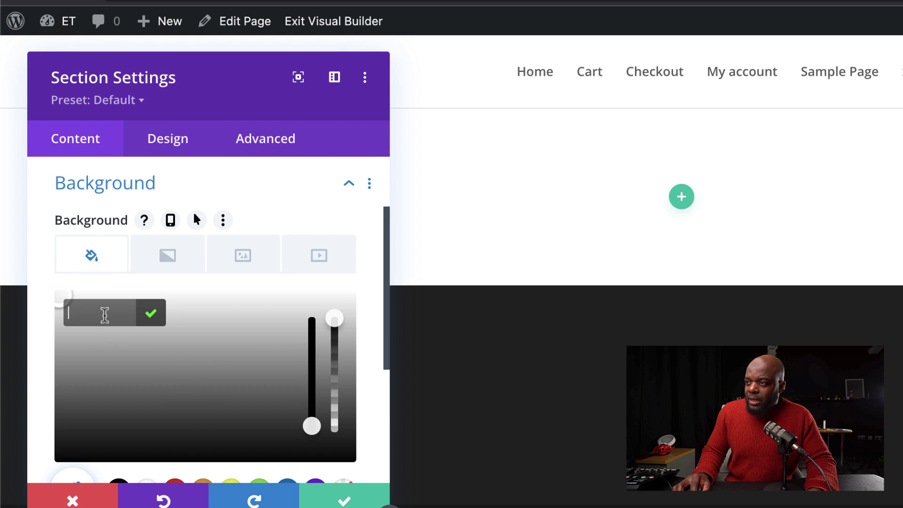
type("#171f3a")
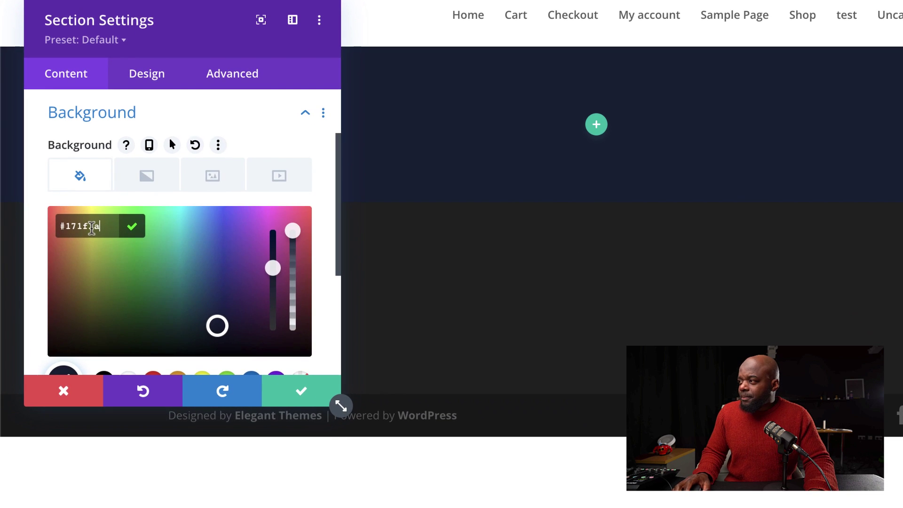
left_click(301, 391)
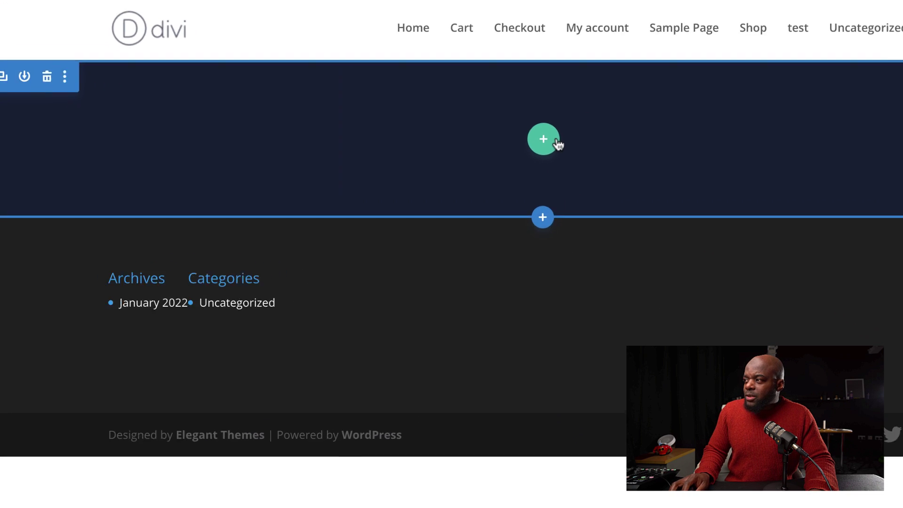
left_click(544, 141)
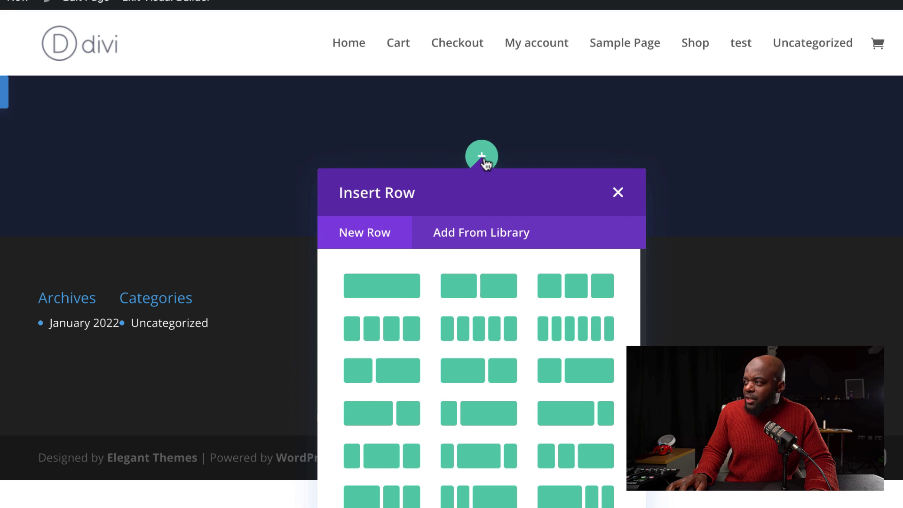
Step: Add a one-column row holding a Blurb module titled 'Shop'
left_click(403, 288)
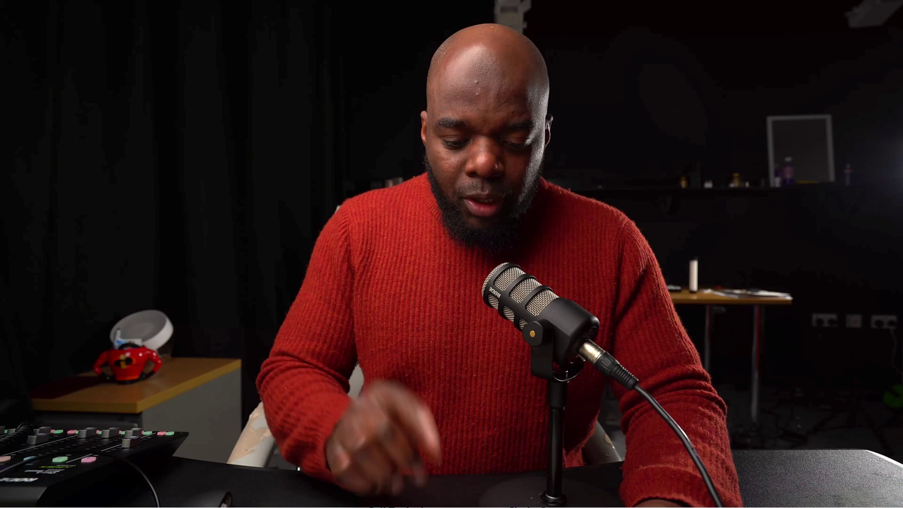
type("blu")
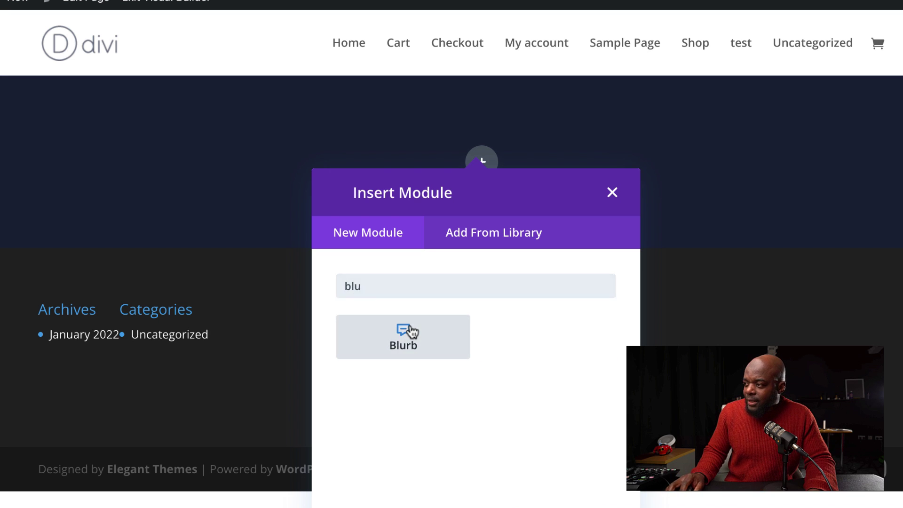
left_click(412, 332)
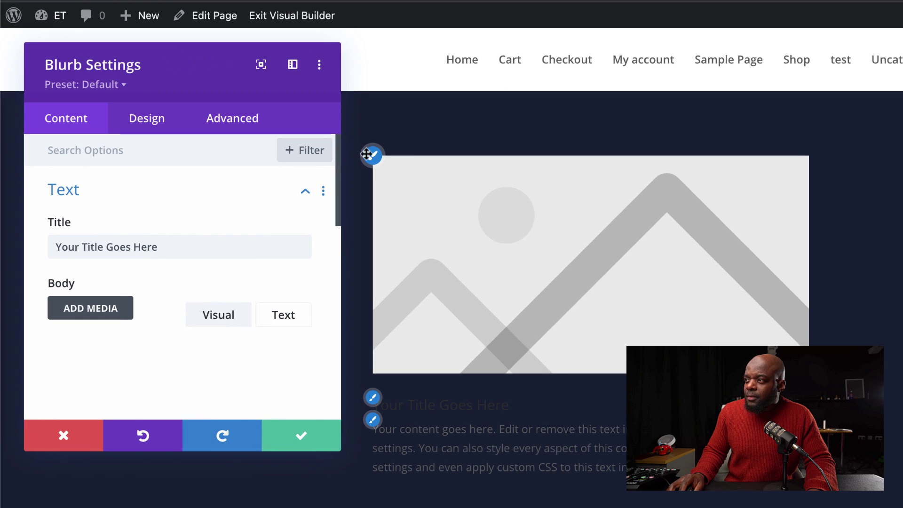
left_click(293, 65)
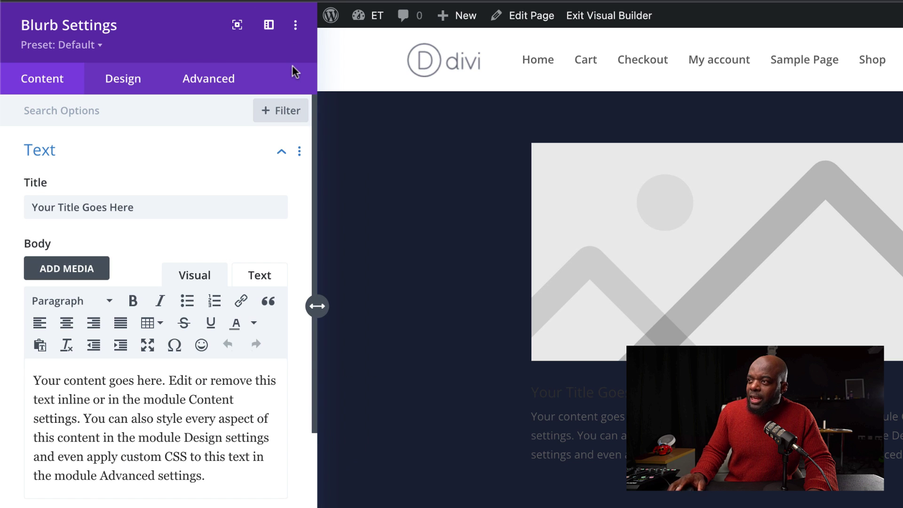
left_click(153, 209)
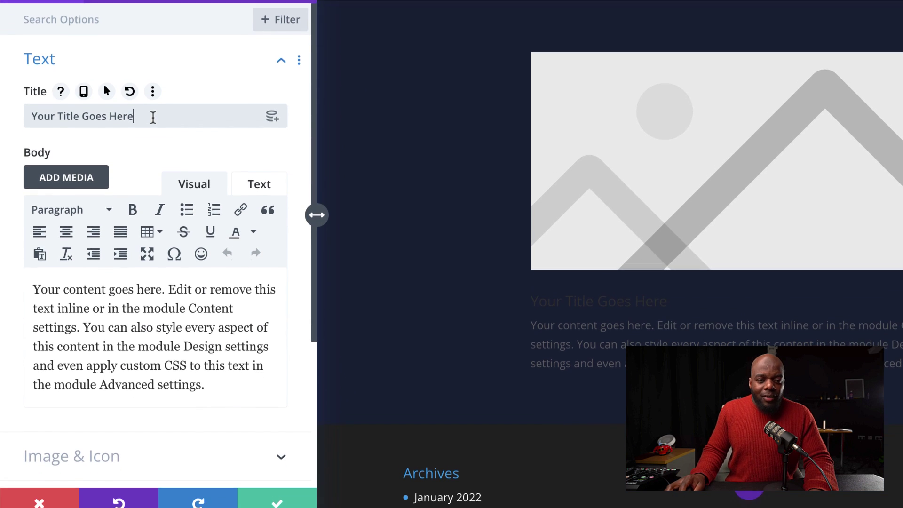
key("ctrl+a")
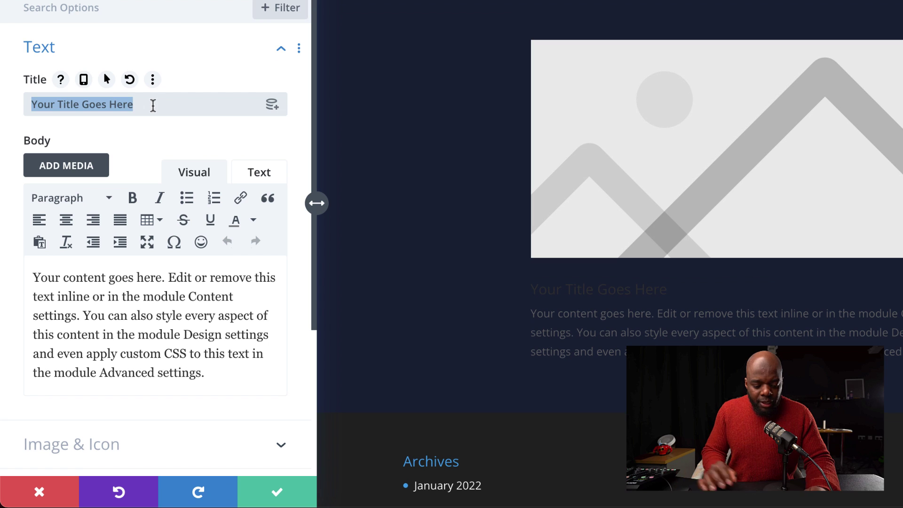
type("Shop")
Step: Switch the blurb to a shopping-bag icon and select its placeholder body text
scroll(107, 258, "down", 4)
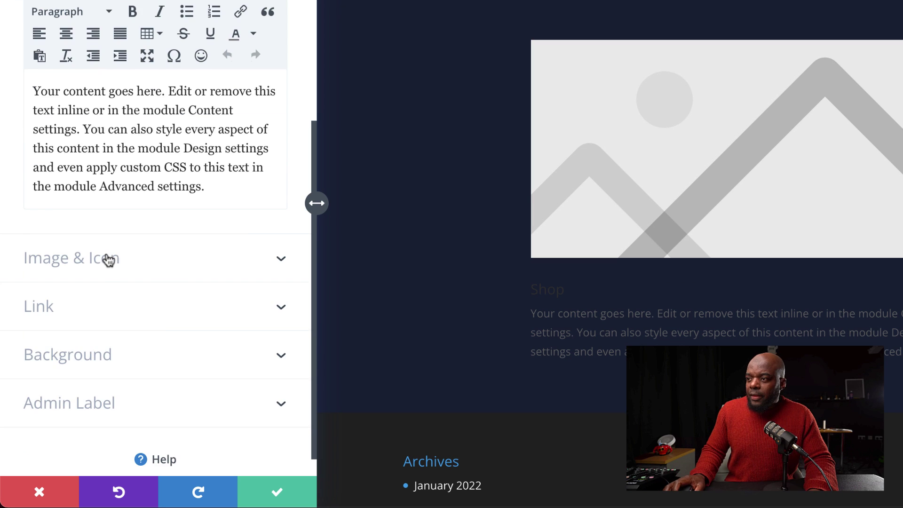
left_click(107, 258)
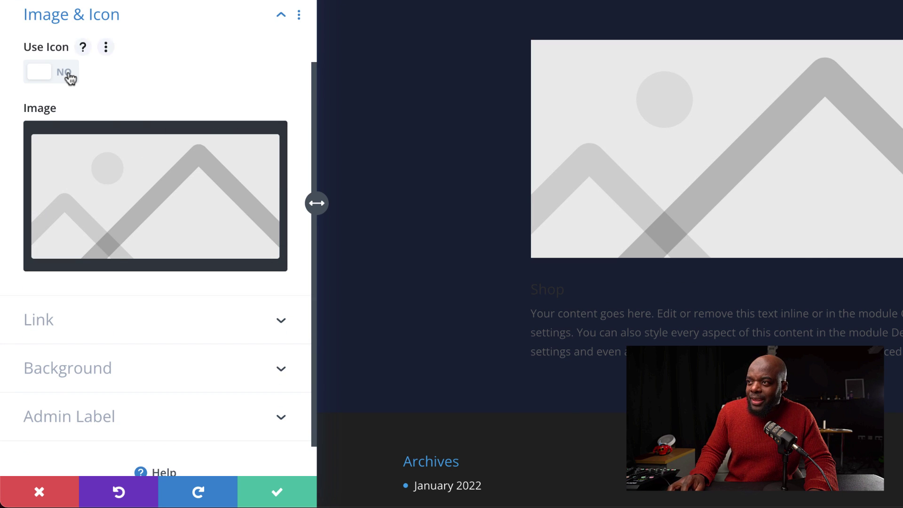
left_click(69, 78)
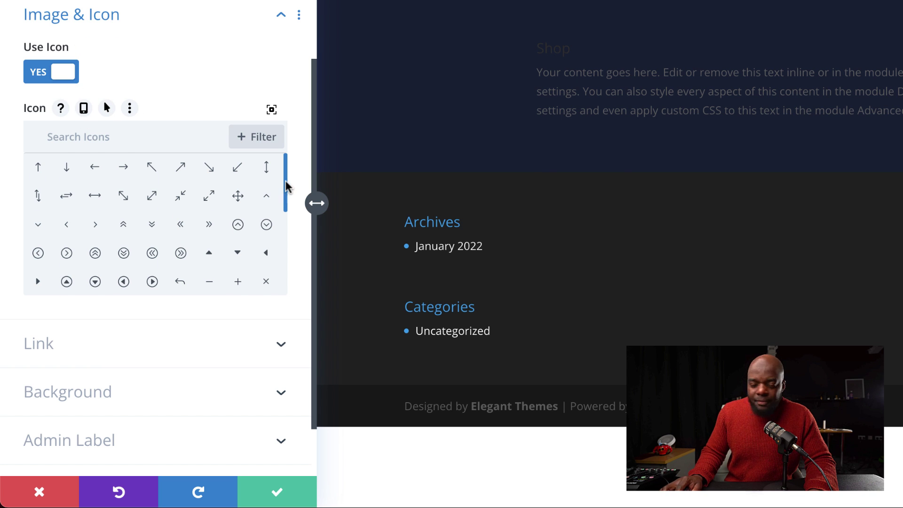
scroll(181, 209, "down", 5)
left_click(181, 210)
scroll(186, 141, "up", 3)
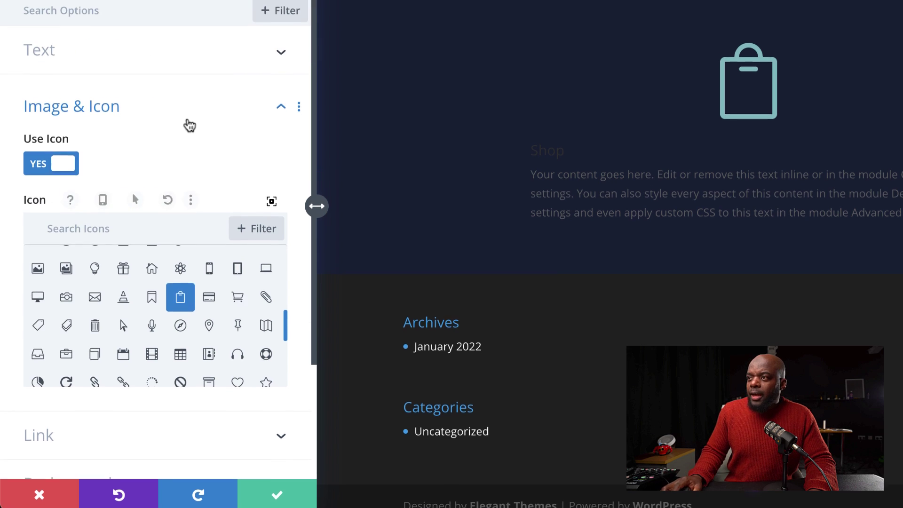
left_click(185, 48)
left_click_drag(207, 476, 4, 354)
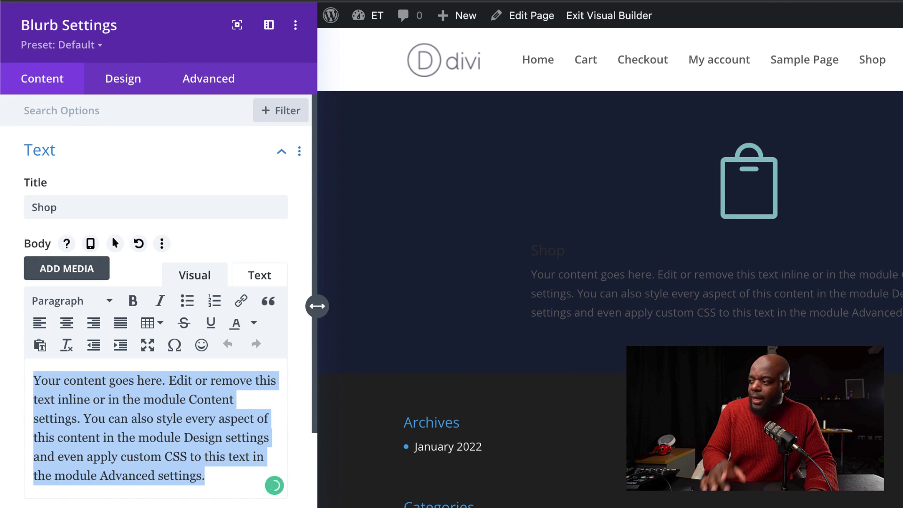
Step: Delete the Shop blurb's body text and set its module link URL to #
key("BackSpace")
left_click(54, 501)
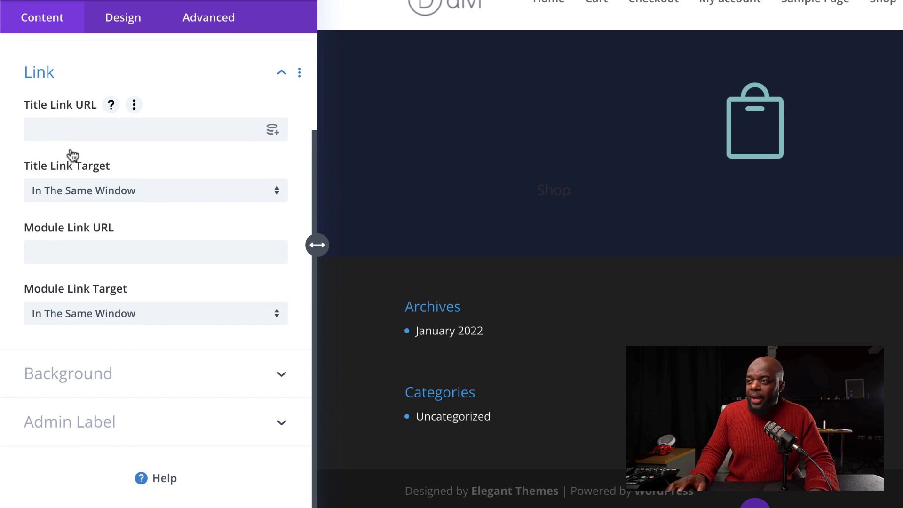
left_click(40, 246)
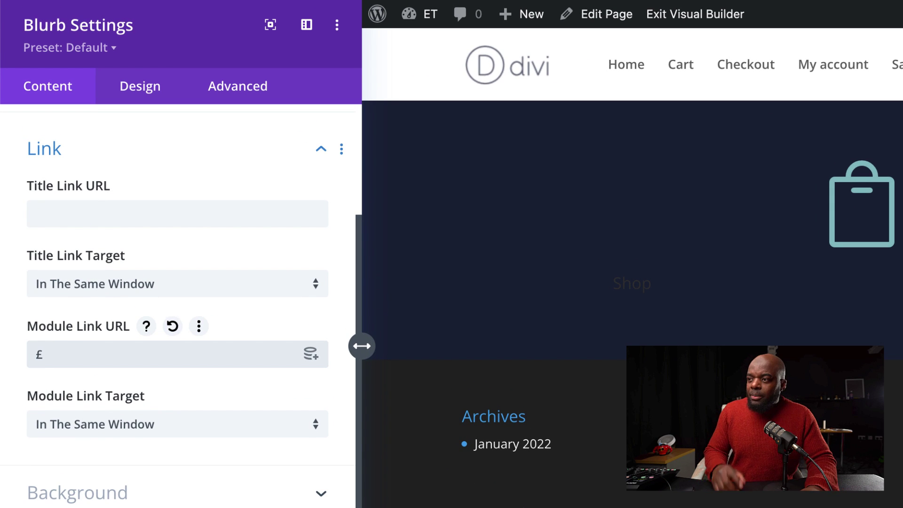
type("#")
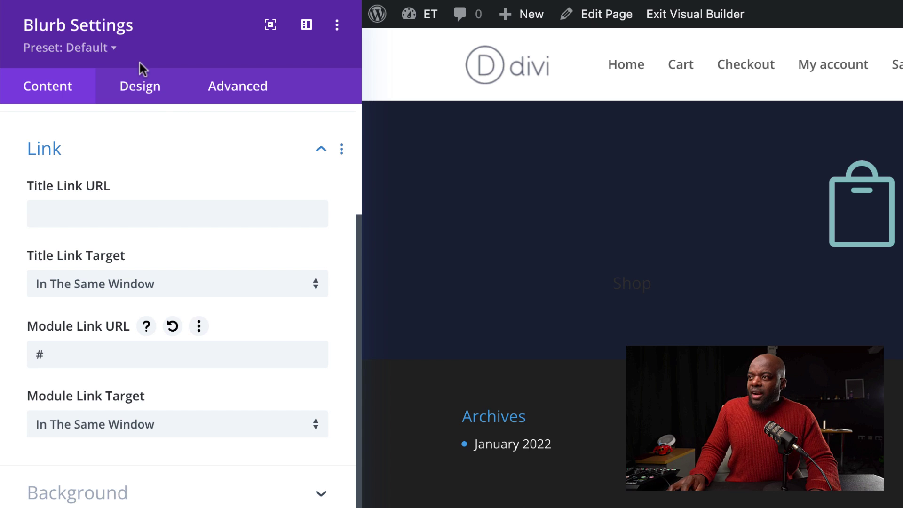
left_click(139, 87)
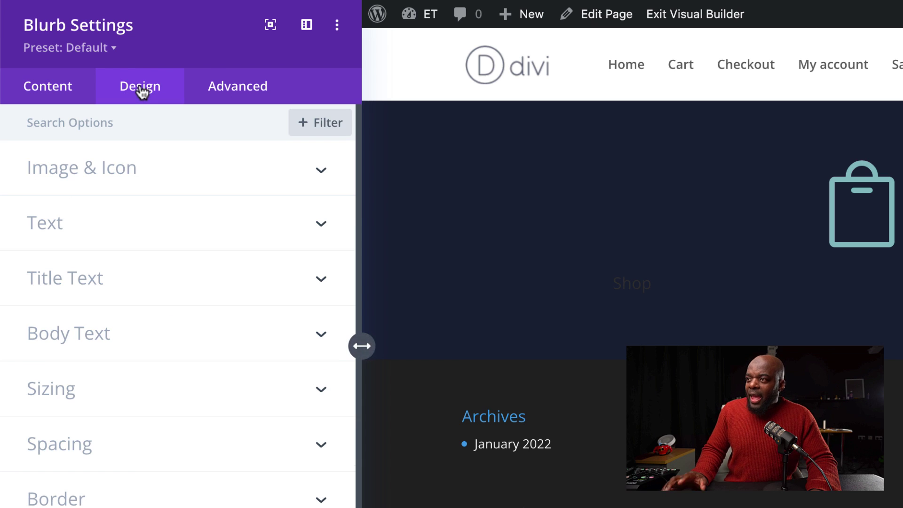
Step: Make the shopping-bag icon white on a #08c451 green background
left_click(131, 177)
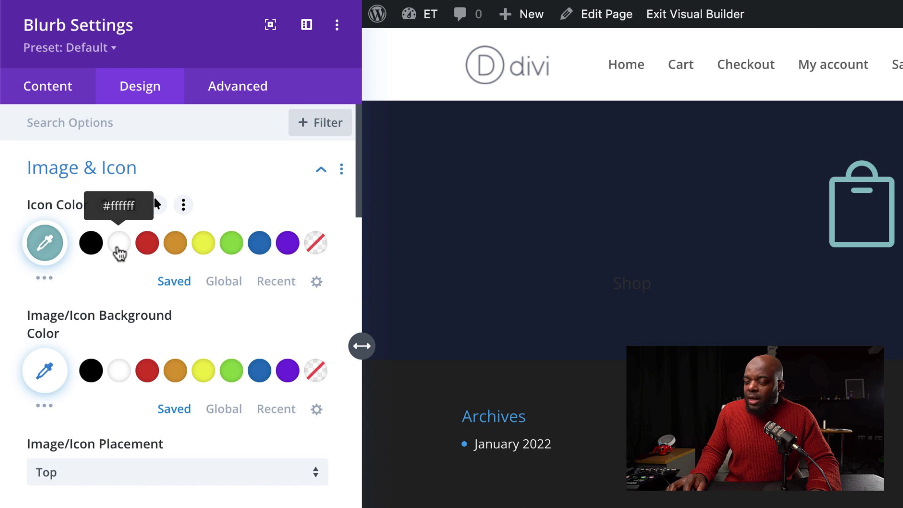
left_click(119, 243)
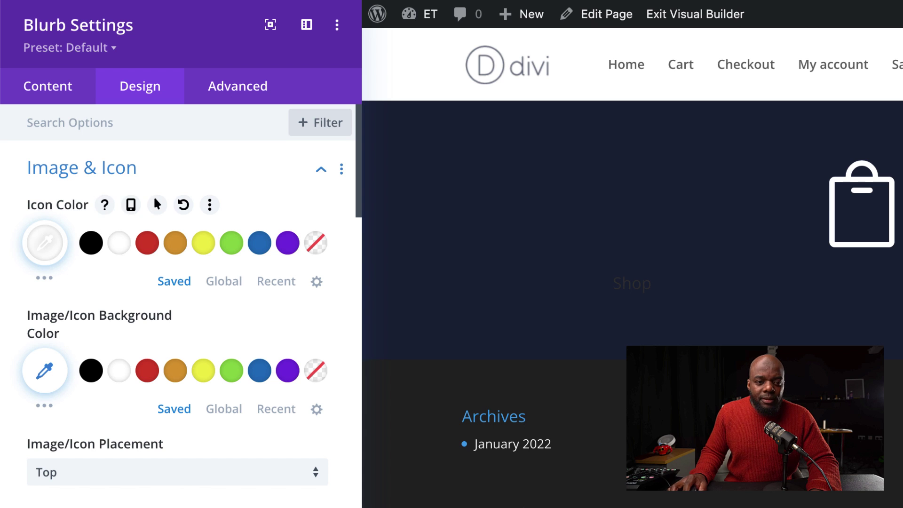
left_click(46, 372)
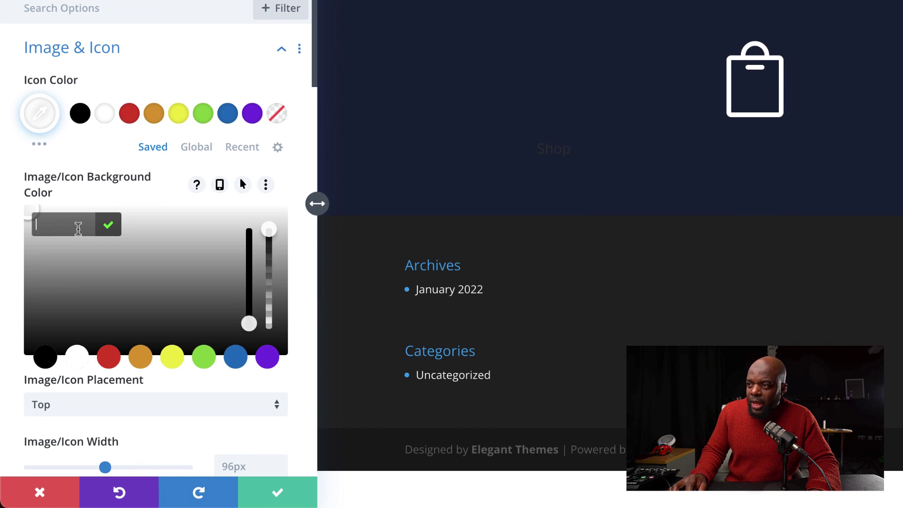
type("08c451")
key("Return")
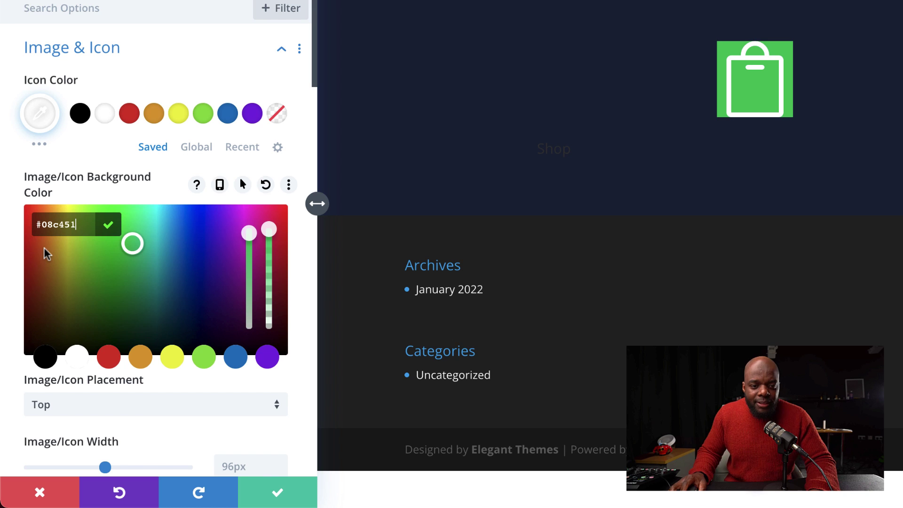
scroll(185, 377, "down", 3)
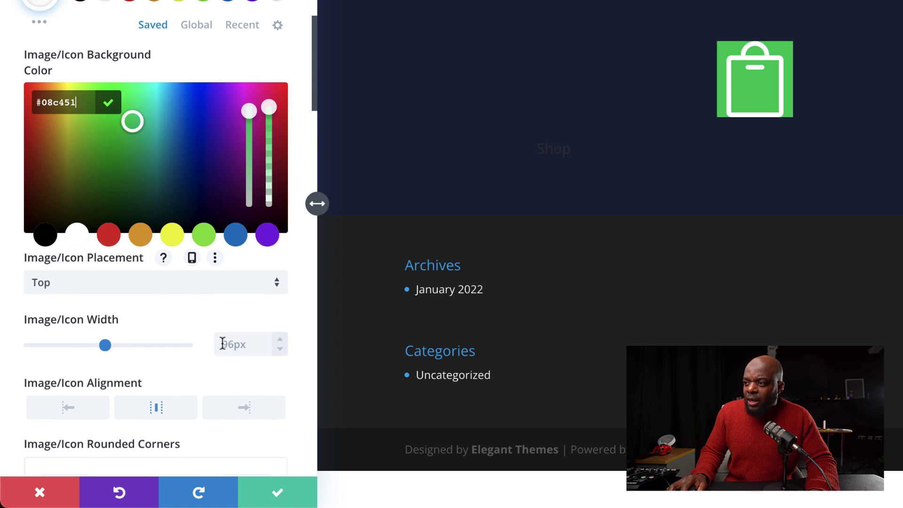
left_click(237, 344)
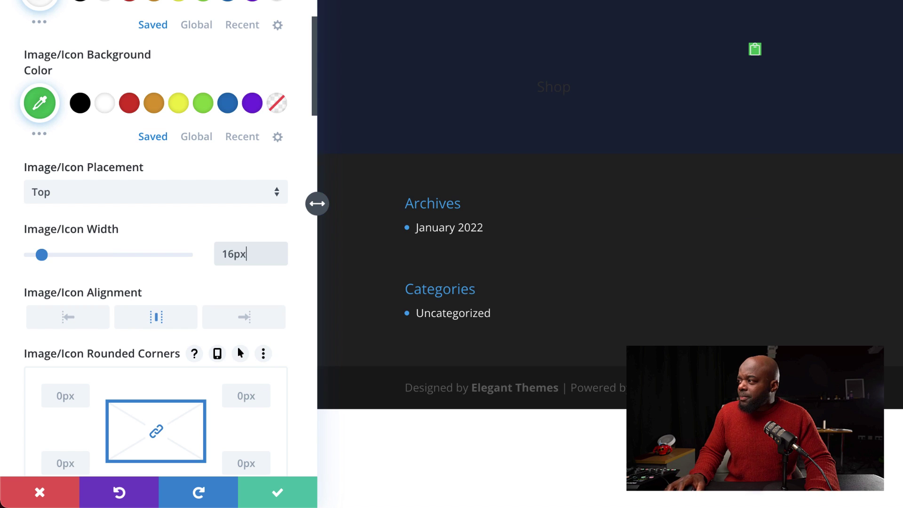
Step: Left-align the icon and set its rounded corners to 100%
left_click(68, 317)
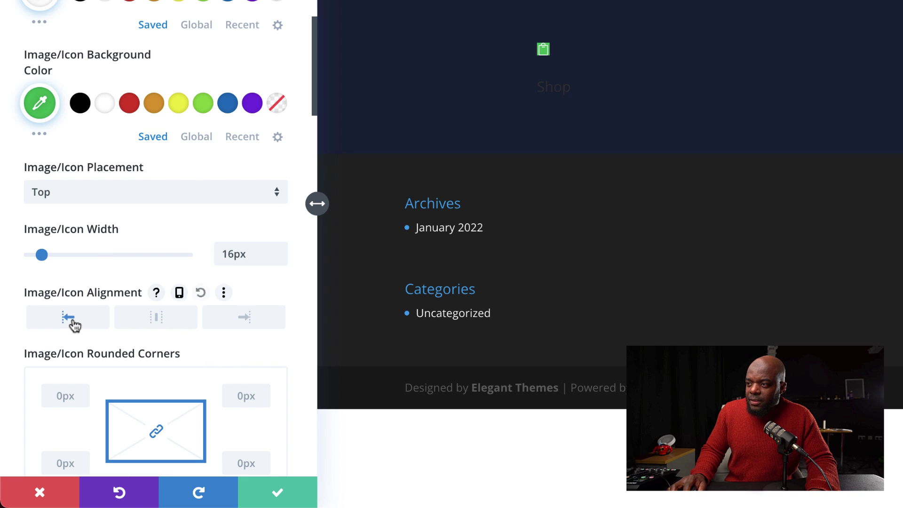
scroll(70, 320, "down", 2)
left_click(58, 308)
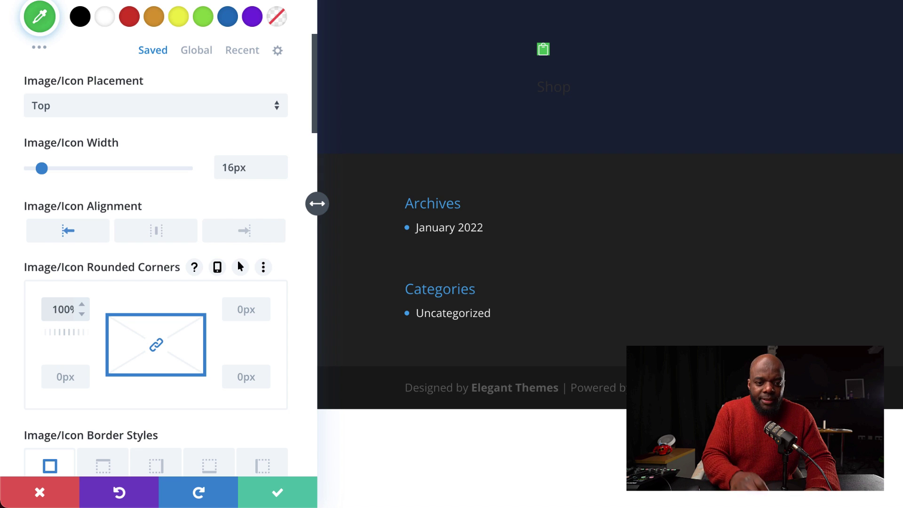
type("100%")
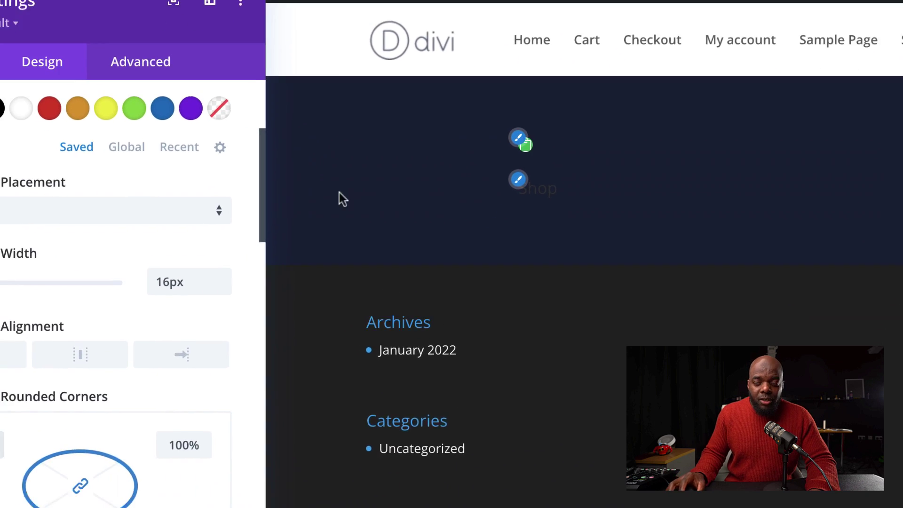
Step: Set the Shop icon's padding to 25px on top, bottom, left and right
scroll(118, 329, "down", 5)
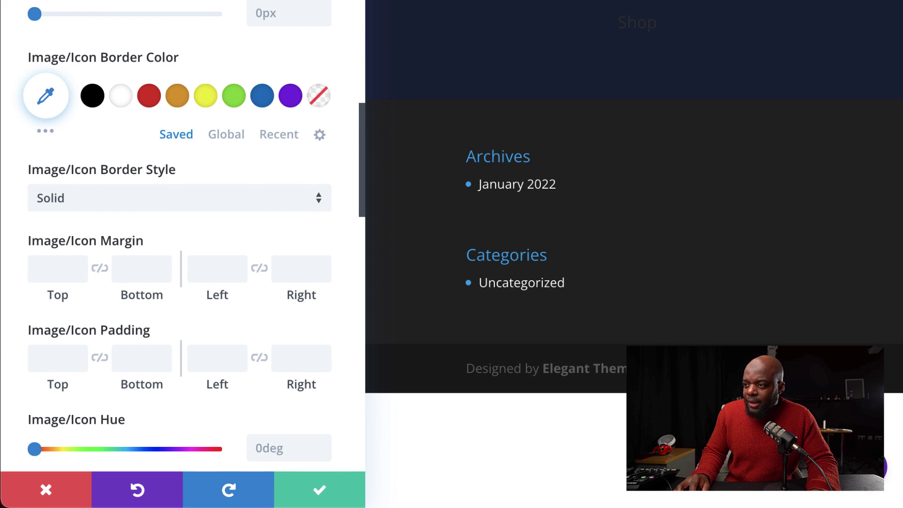
left_click(43, 358)
type("25px")
left_click(99, 359)
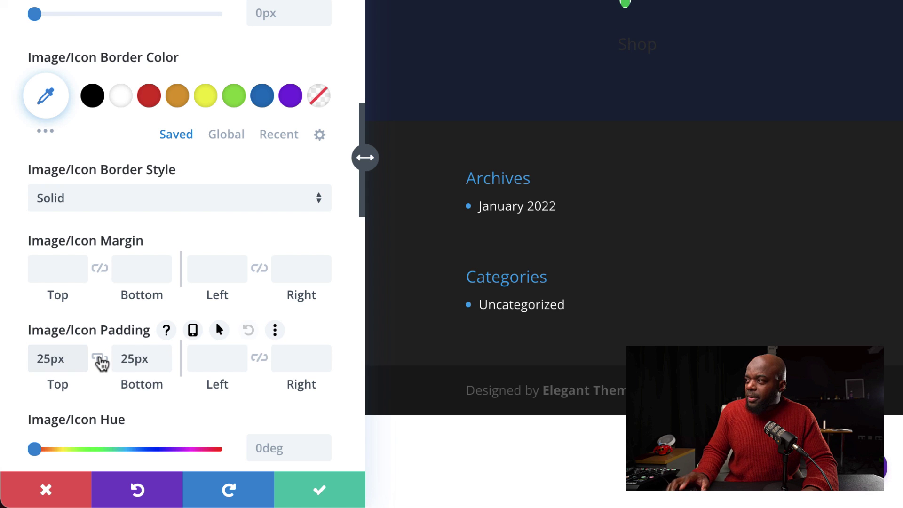
left_click(202, 366)
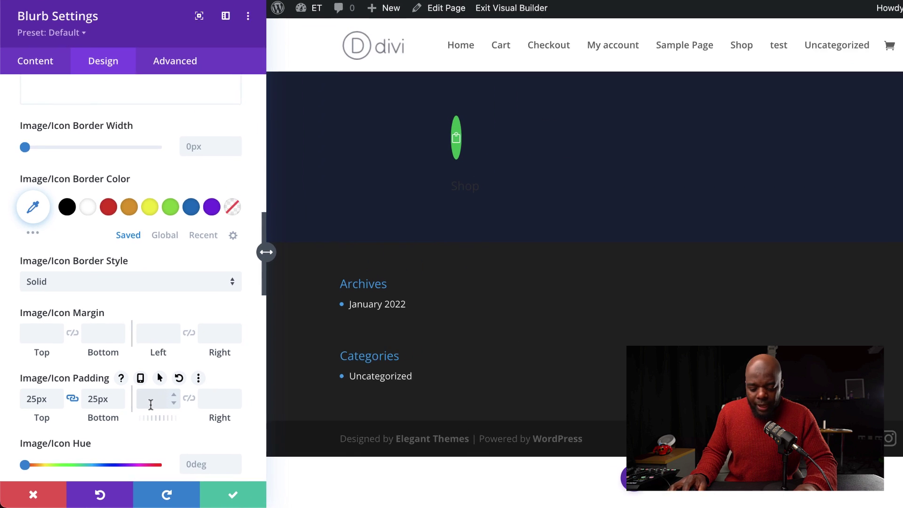
type("25px")
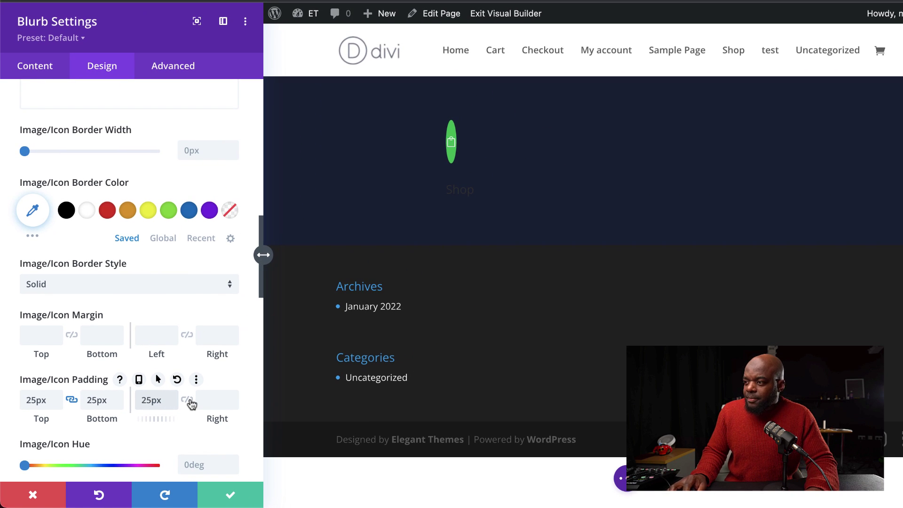
left_click(190, 401)
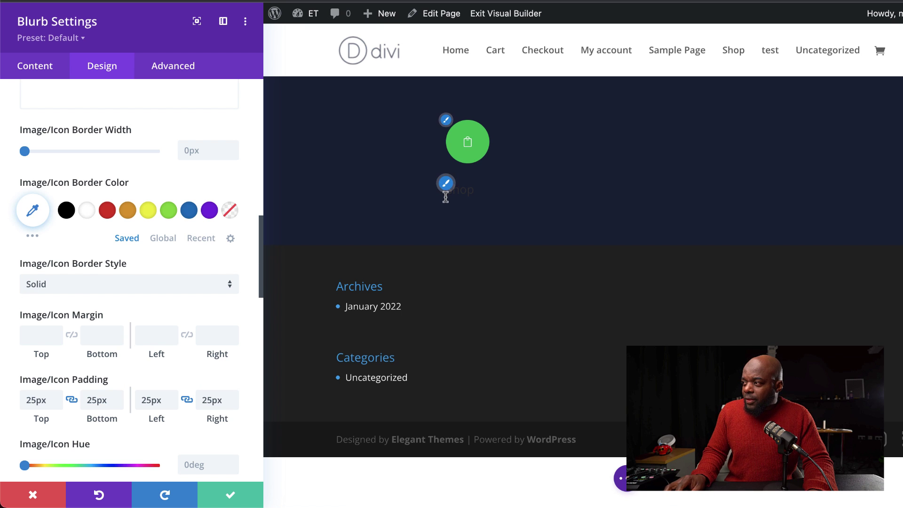
Step: Set the Shop title font to Poppins in white
mouse_move(450, 194)
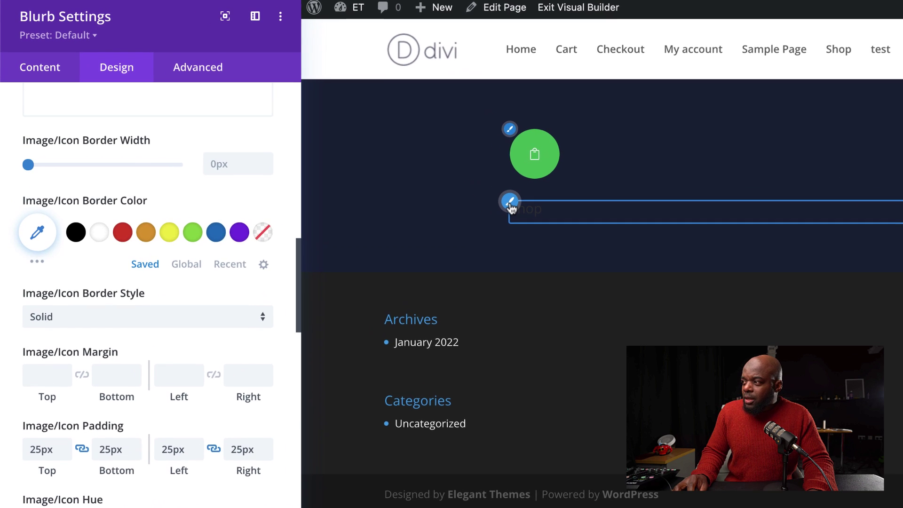
left_click(446, 183)
left_click(510, 202)
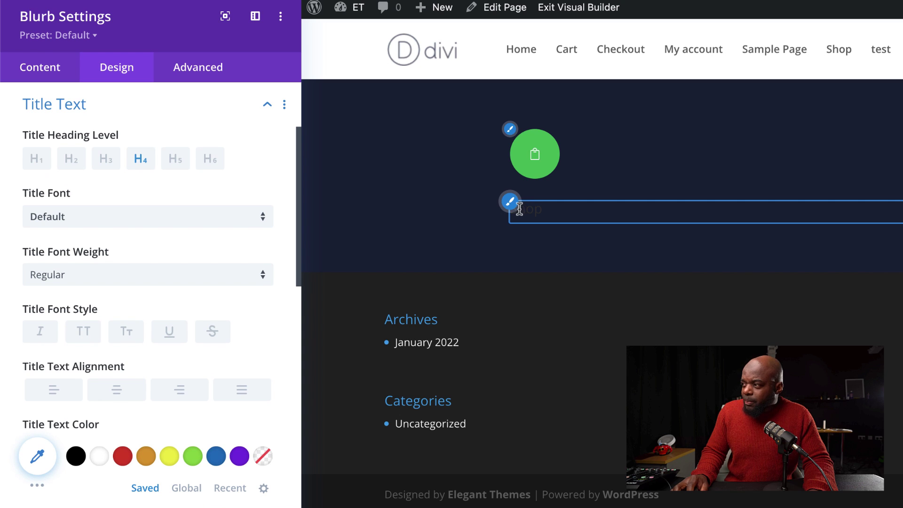
left_click(129, 221)
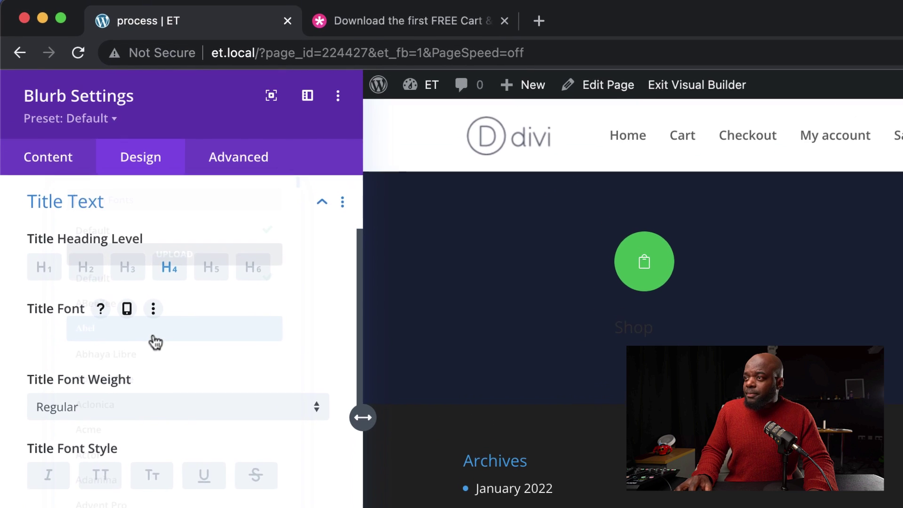
type("popp")
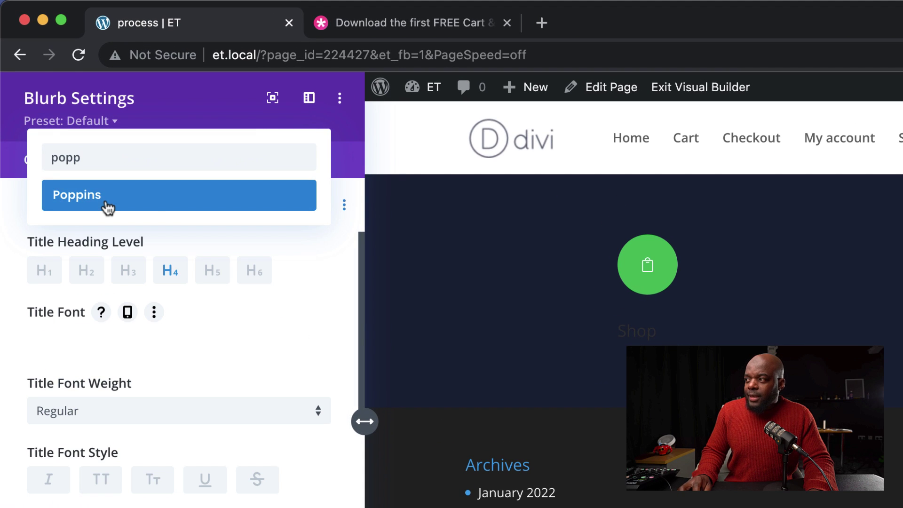
left_click(107, 207)
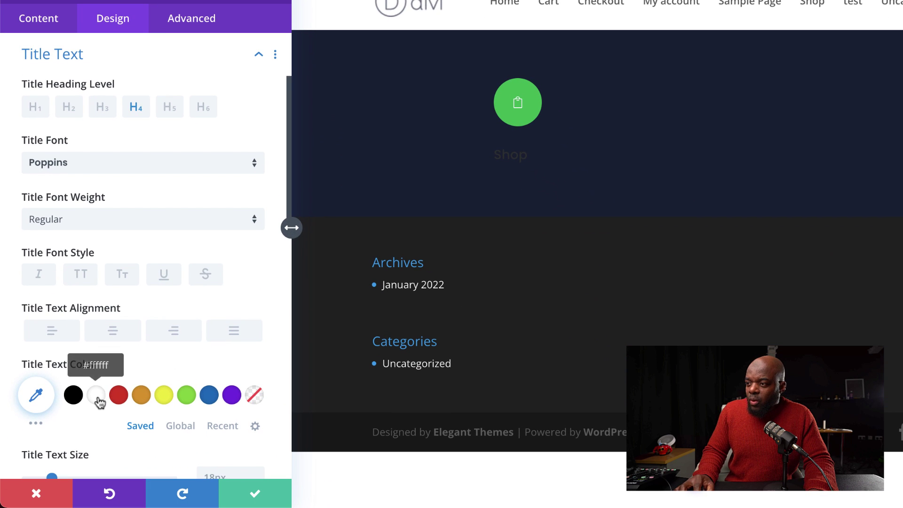
left_click(97, 429)
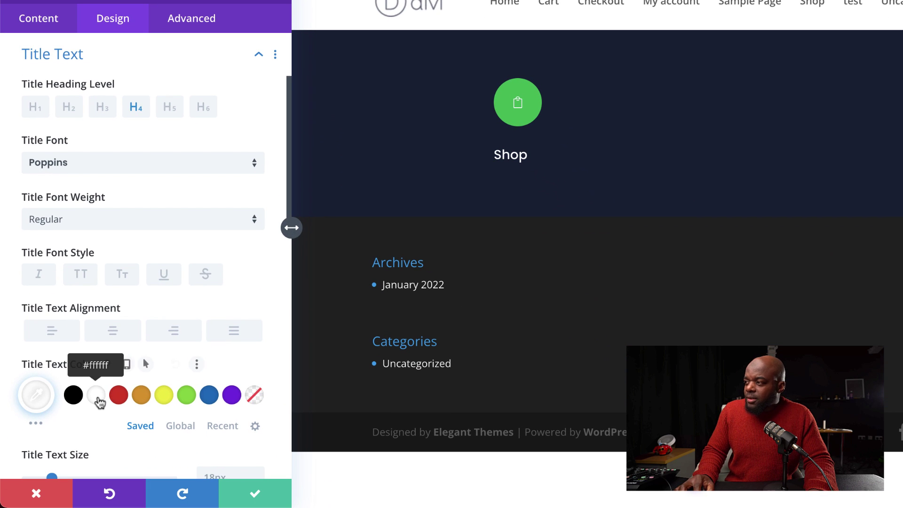
Step: Set the title to 14px size, 0.1px letter spacing and 1.1em line height
scroll(245, 329, "down", 2)
double_click(225, 416)
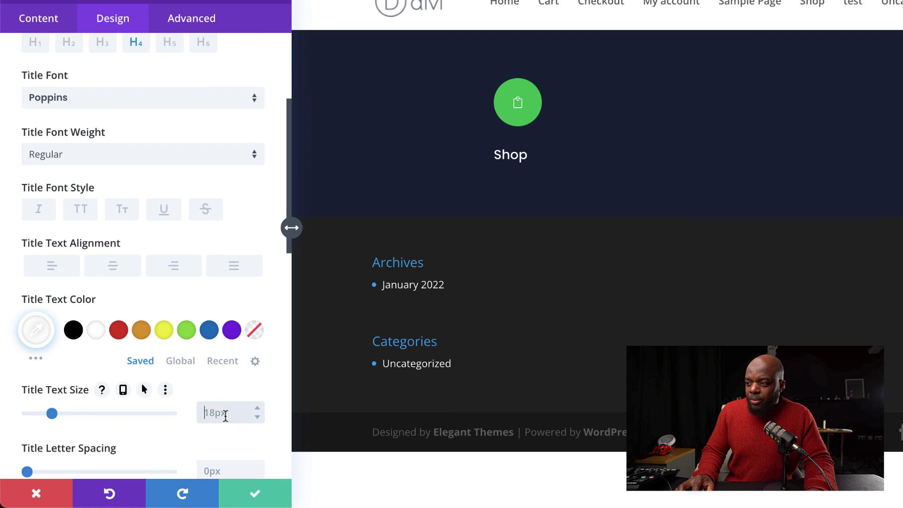
type("14")
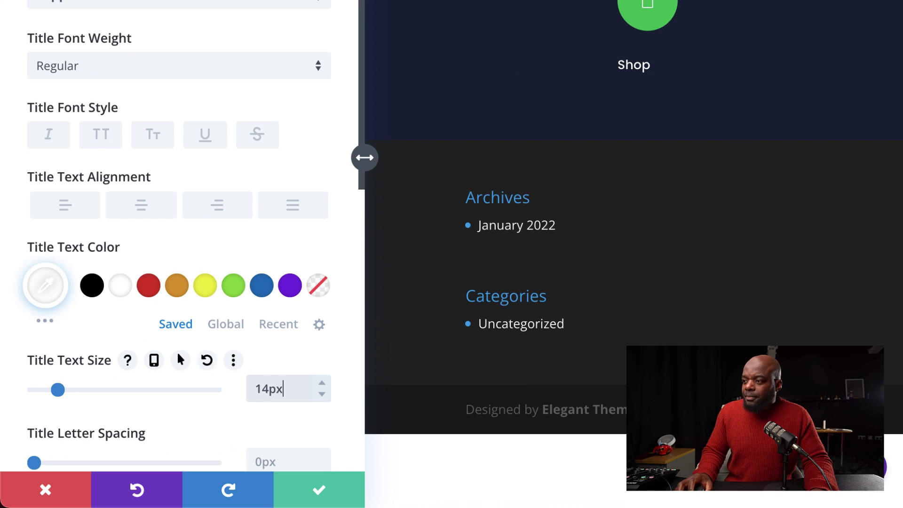
scroll(286, 382, "down", 2)
left_click(279, 386)
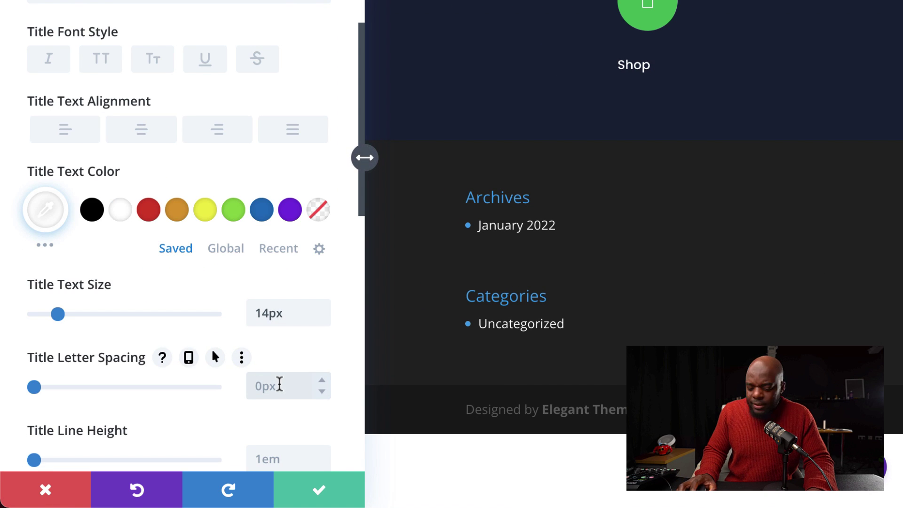
type("0.1")
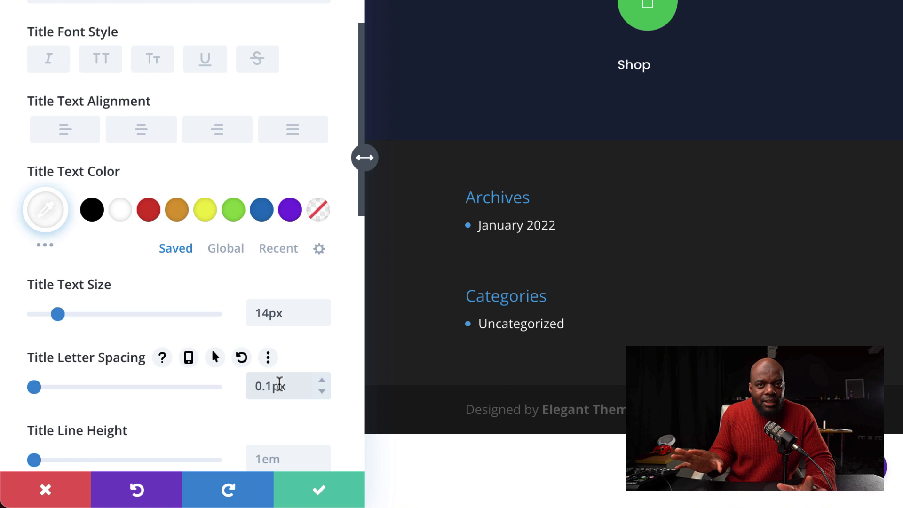
scroll(282, 412, "down", 2)
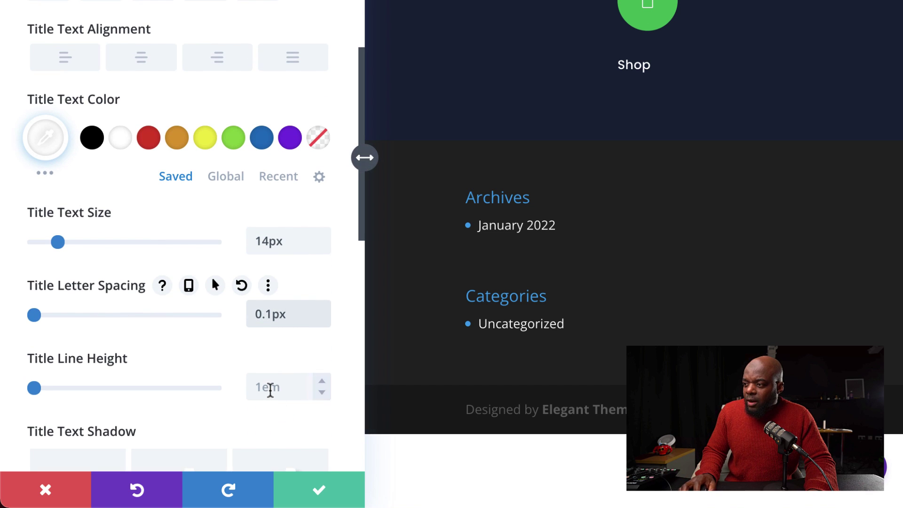
left_click(270, 391)
type("1.1")
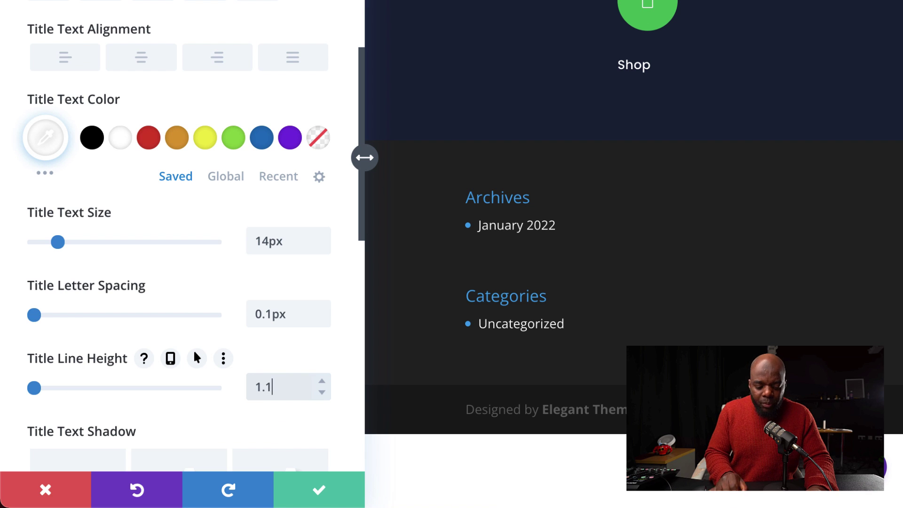
type("em")
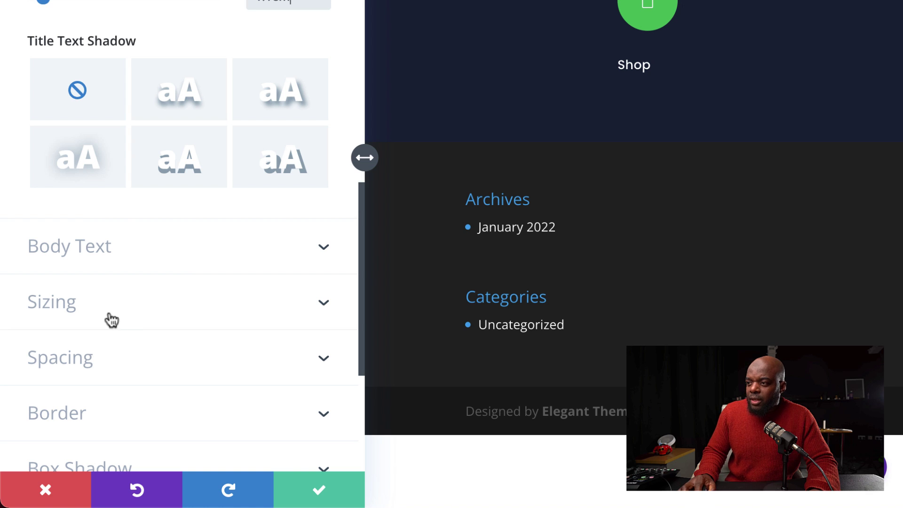
Step: Set the Shop blurb's Image/Icon Animation to No Animation
left_click(57, 301)
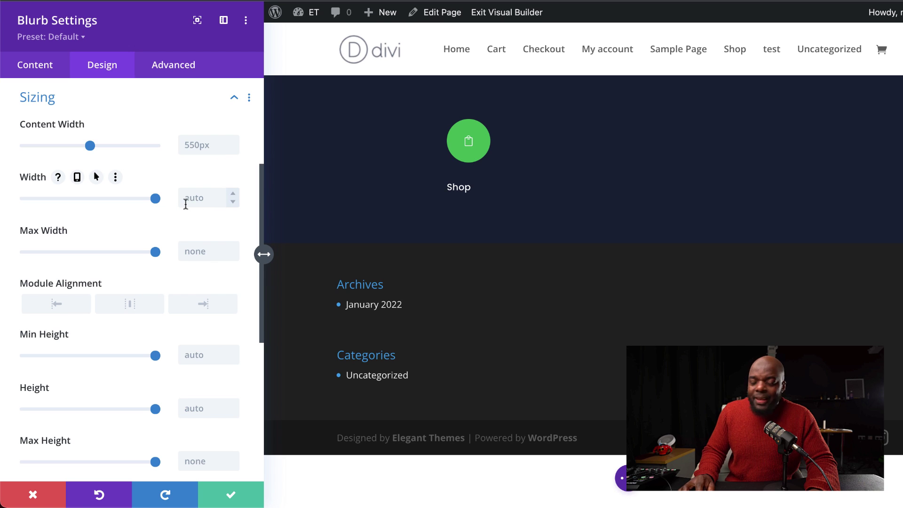
scroll(103, 332, "down", 10)
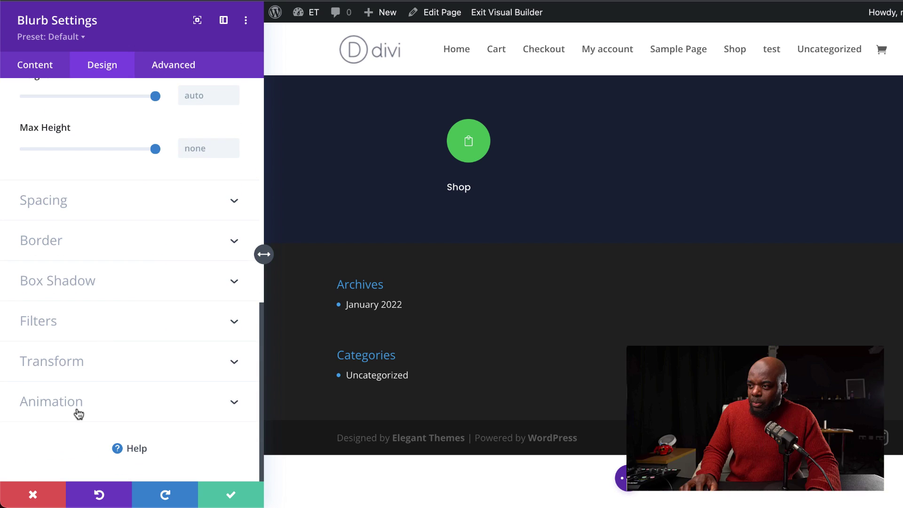
left_click(79, 411)
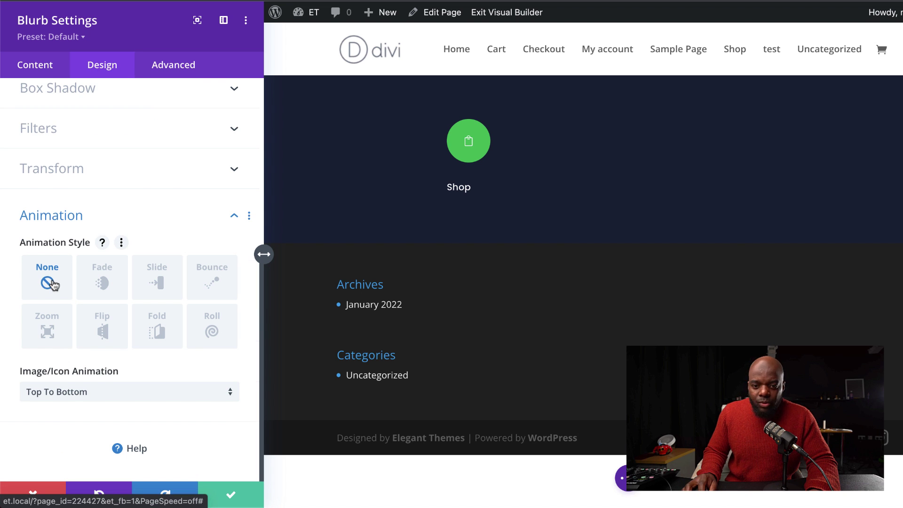
left_click(132, 391)
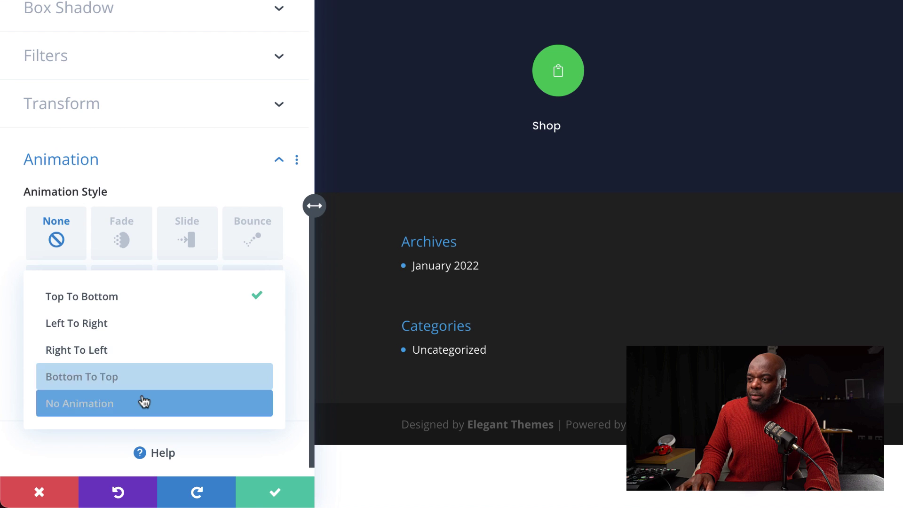
left_click(143, 403)
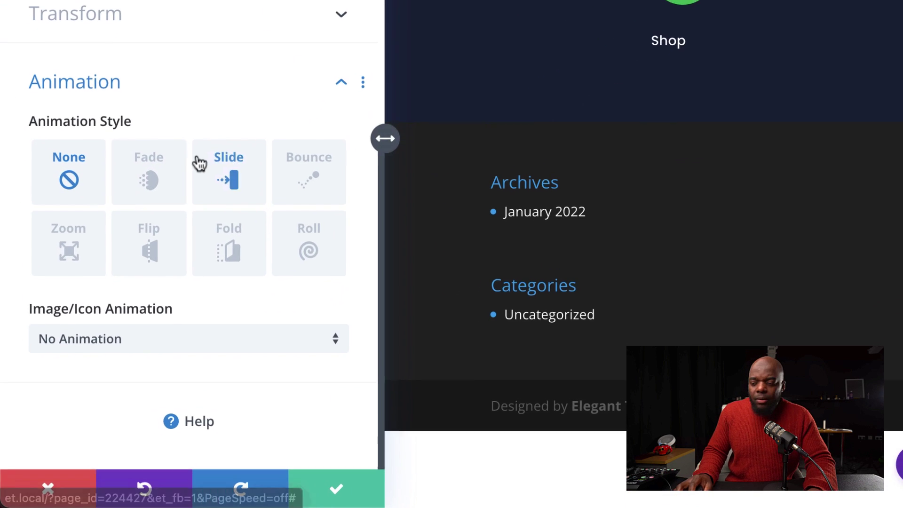
Step: Save the Shop blurb and duplicate it into three blurbs
left_click(324, 493)
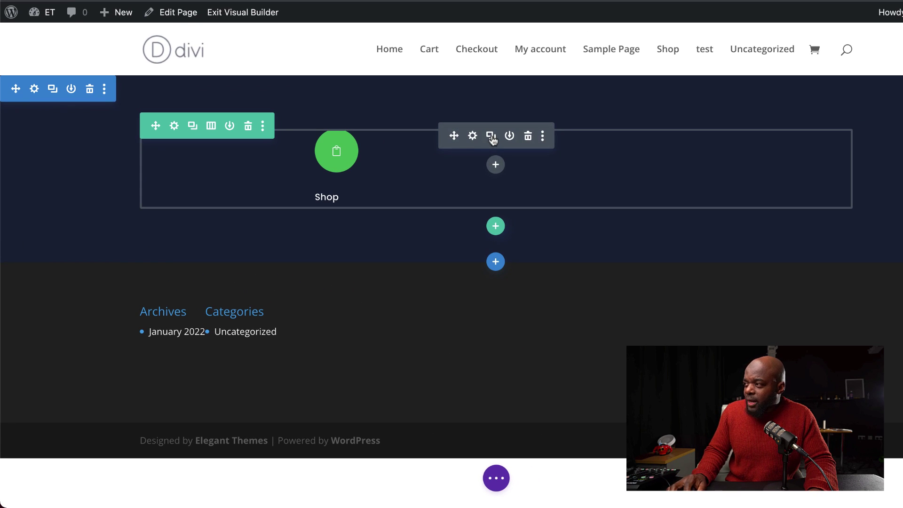
left_click(491, 137)
left_click(491, 138)
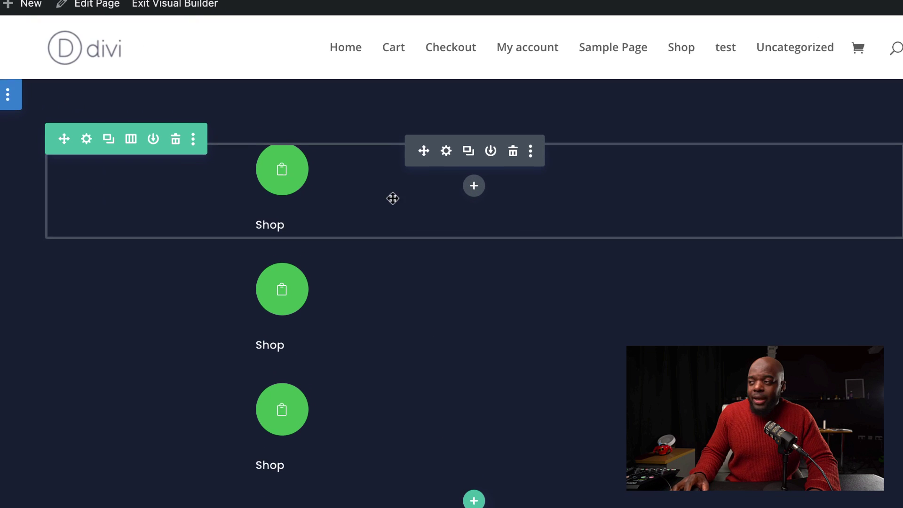
left_click(445, 152)
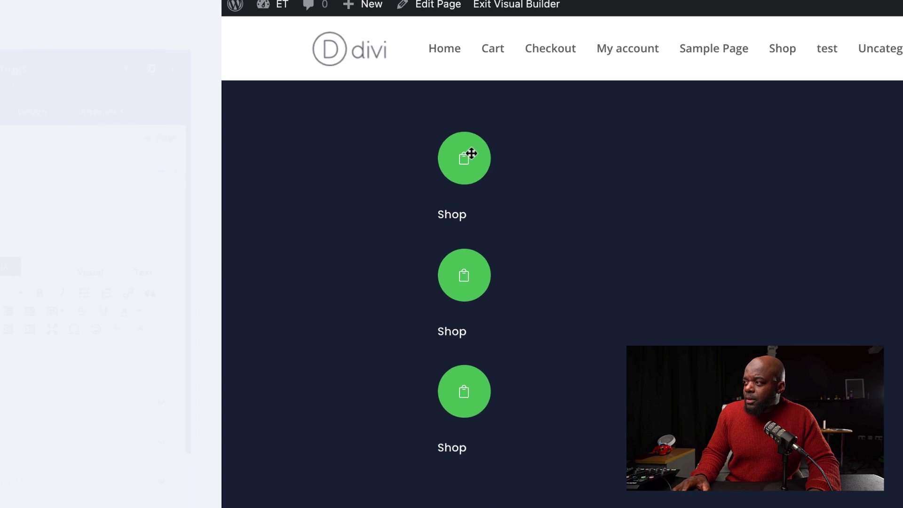
Step: Make the blurb absolutely positioned with a Z Index of 10 and save
left_click(207, 81)
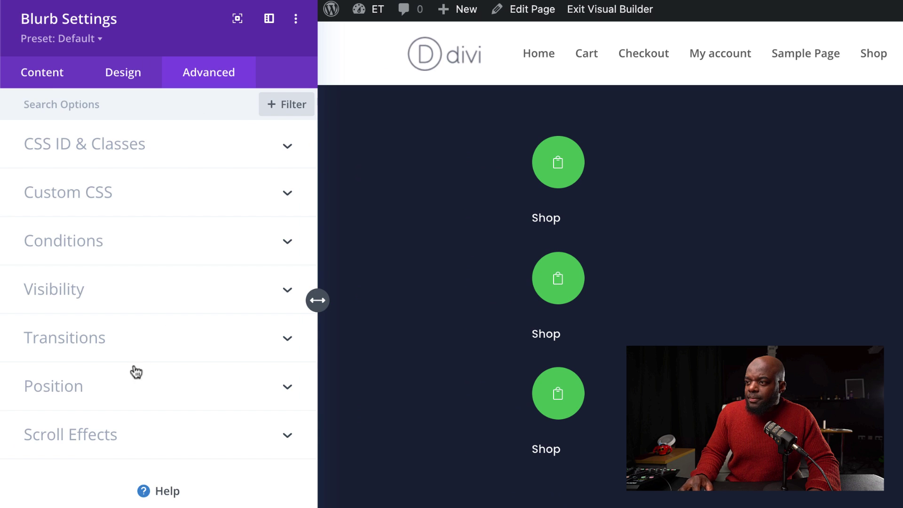
left_click(137, 372)
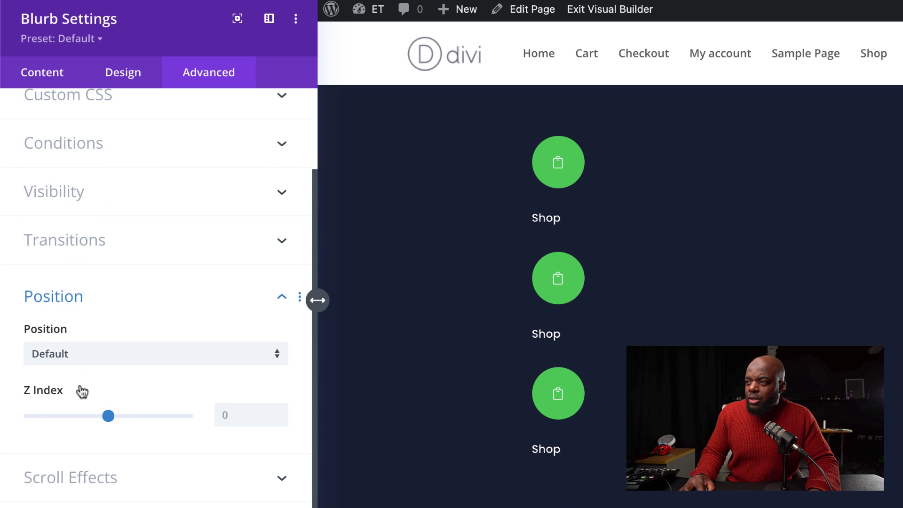
left_click(107, 359)
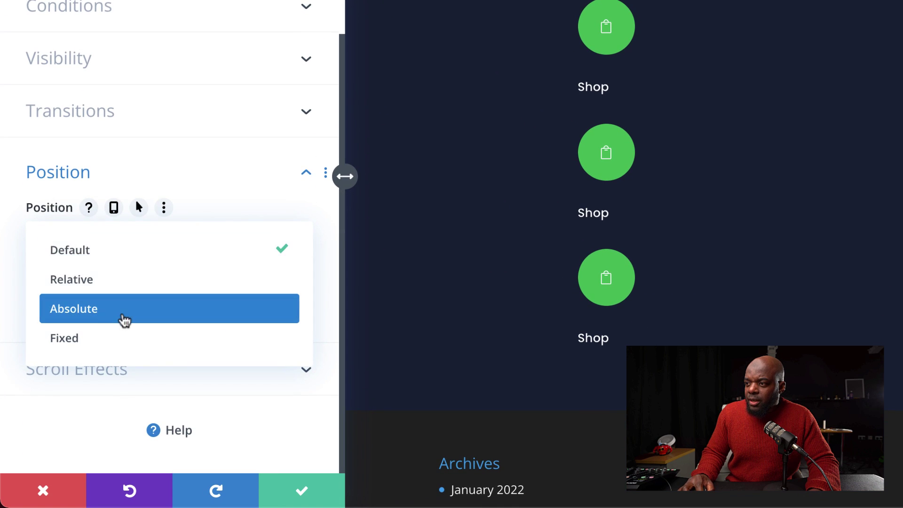
left_click(123, 316)
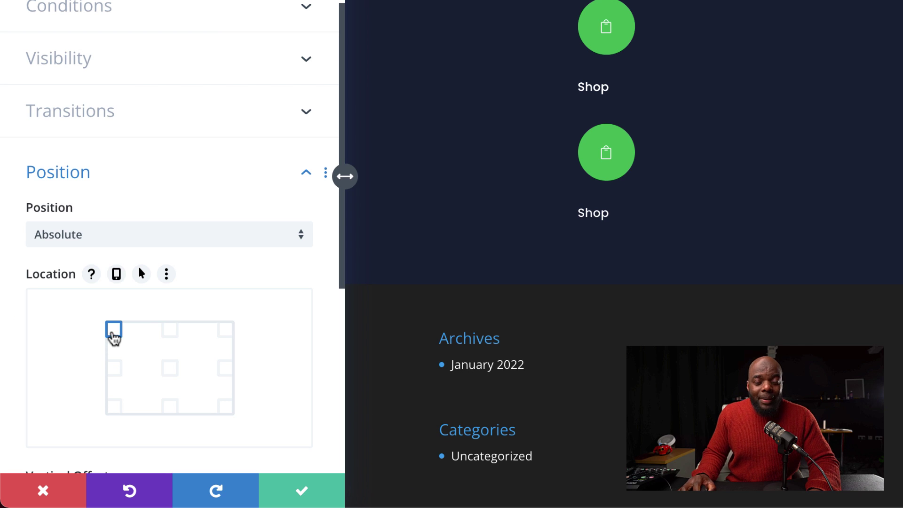
scroll(246, 283, "down", 5)
scroll(246, 282, "down", 3)
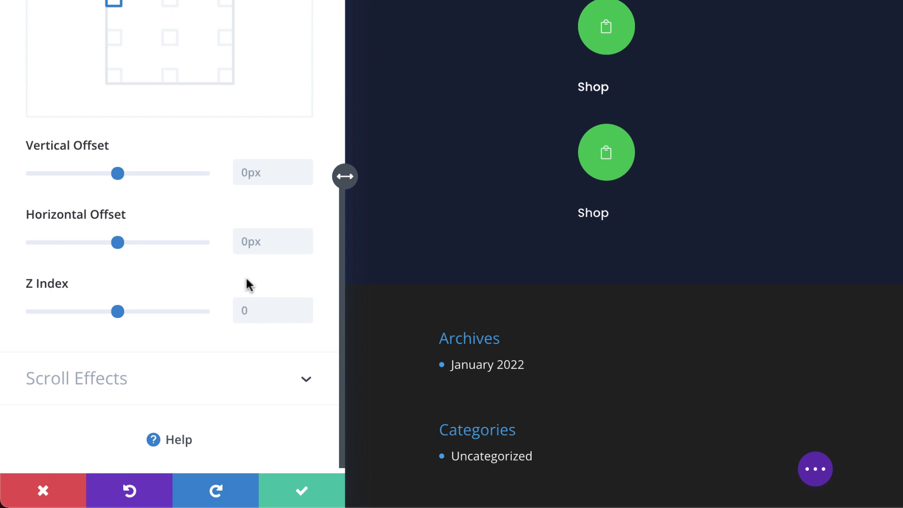
left_click(247, 310)
type("10")
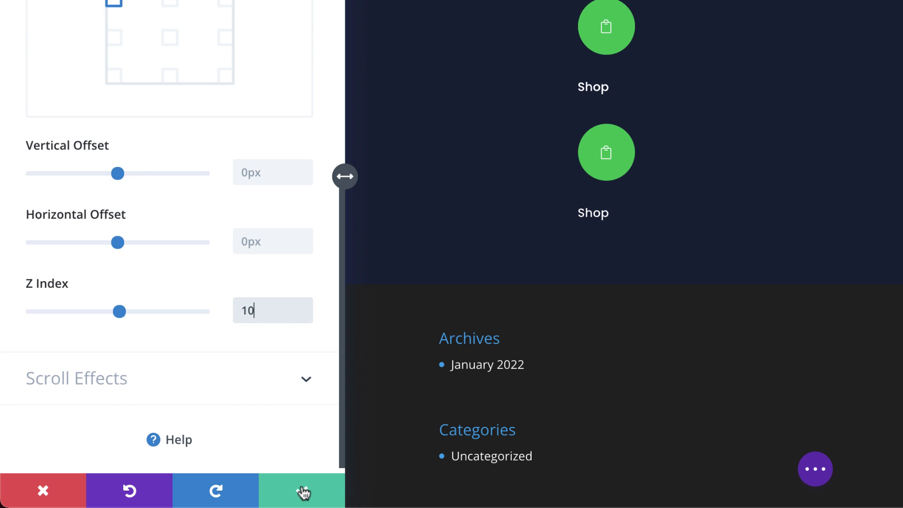
left_click(298, 490)
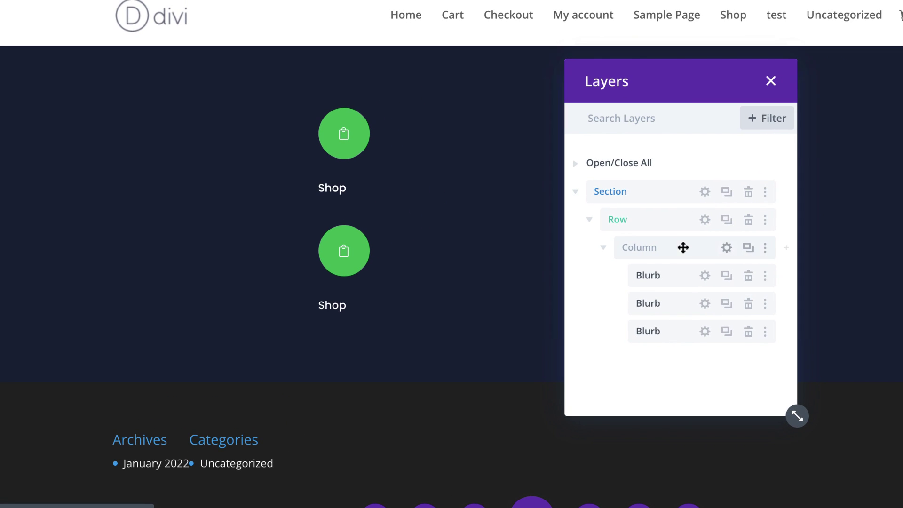
Step: Position the third blurb absolutely at the top right with Z Index 10
left_click(703, 337)
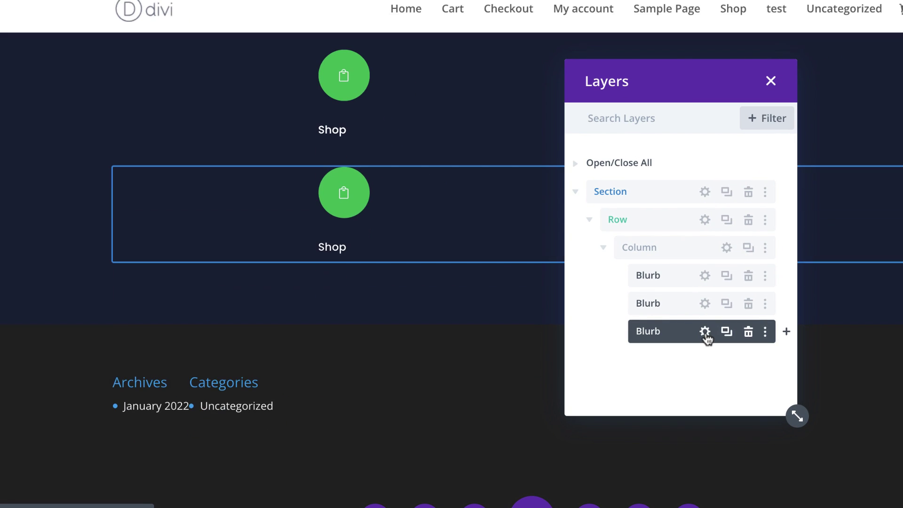
left_click(705, 331)
scroll(200, 219, "down", 5)
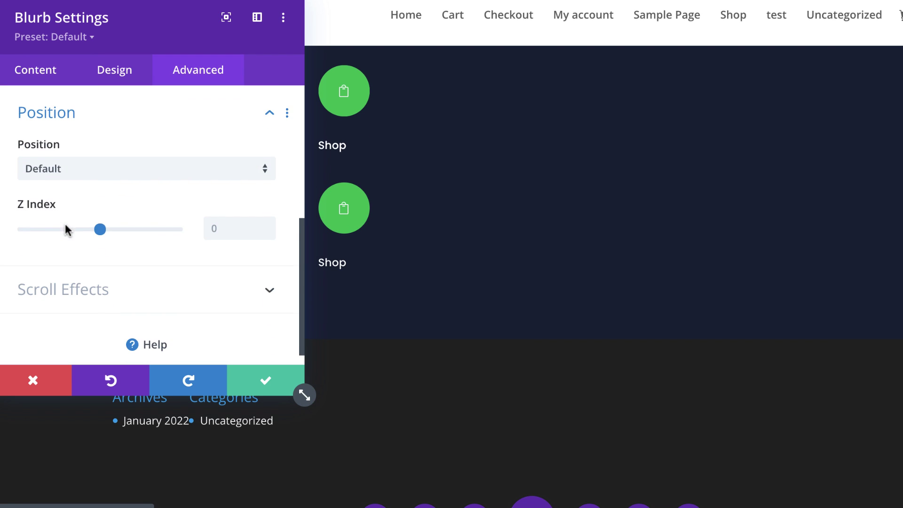
left_click(111, 170)
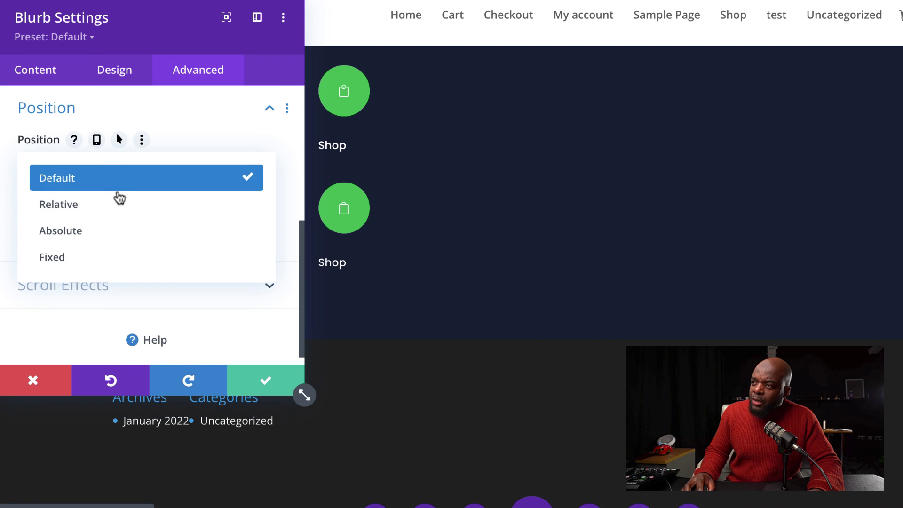
left_click(107, 230)
left_click(197, 251)
scroll(198, 256, "down", 5)
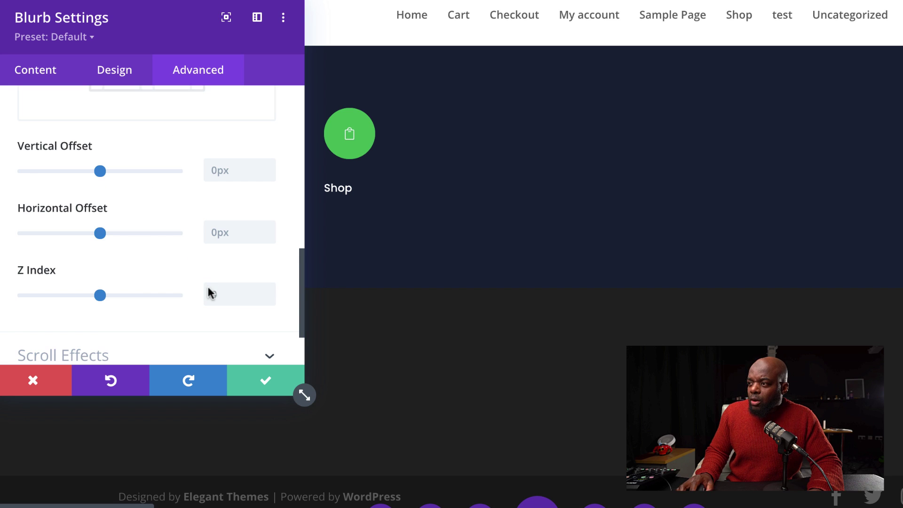
left_click(226, 294)
type("10")
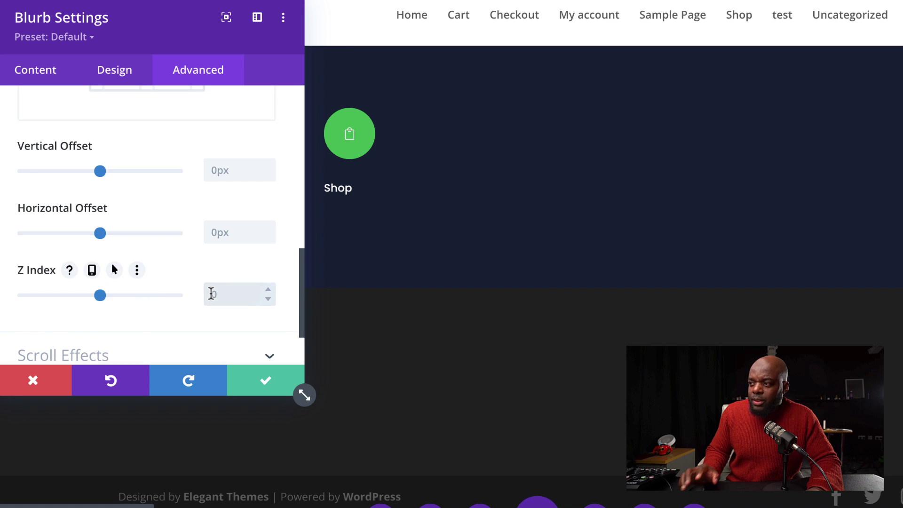
left_click(265, 381)
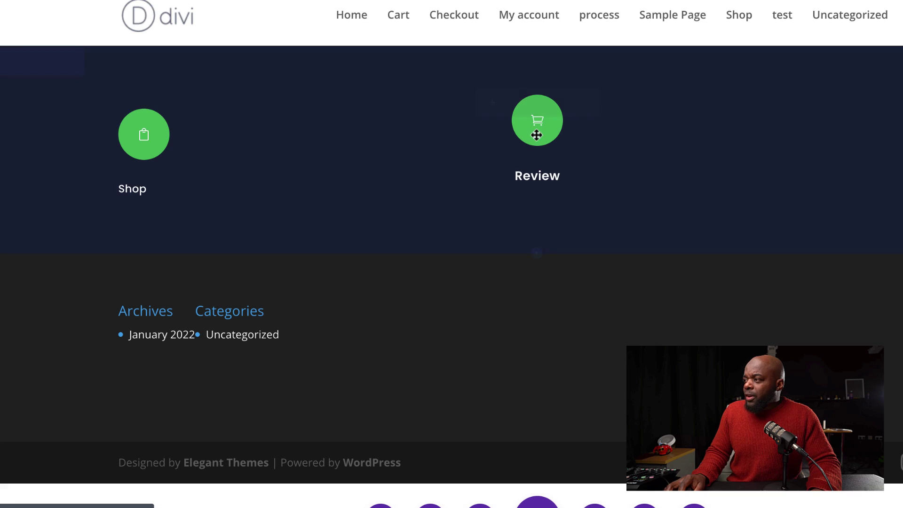
Step: Close the Checkout blurb's settings so Shop, Review and Checkout sit spread across the row
mouse_move(544, 131)
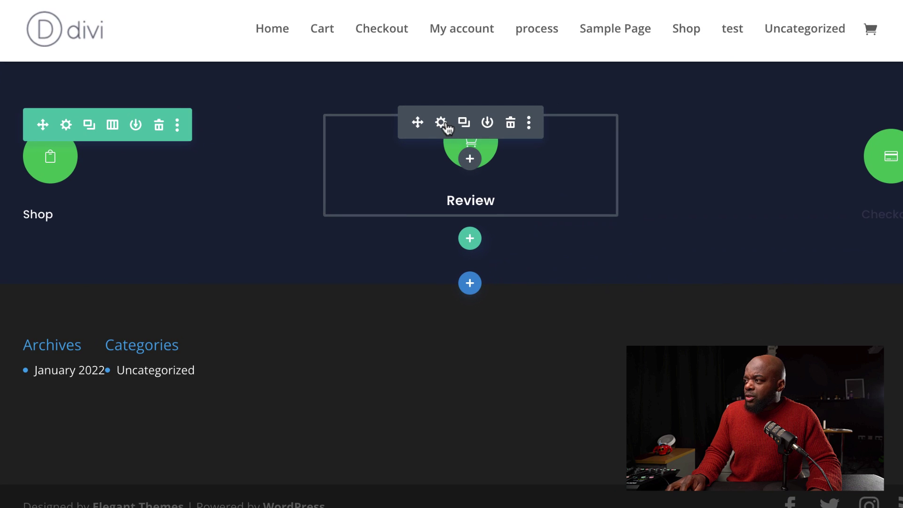
left_click(444, 122)
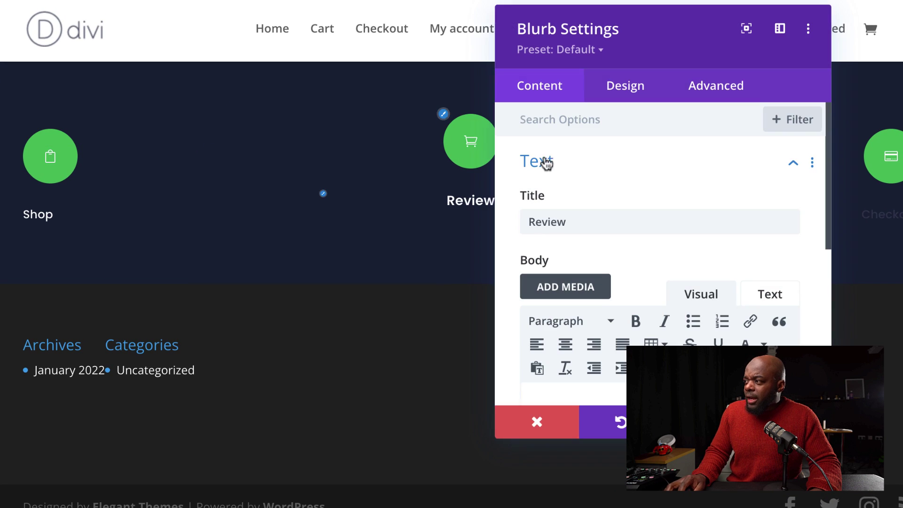
left_click_drag(620, 48, 157, 98)
scroll(203, 325, "down", 5)
left_click(159, 332)
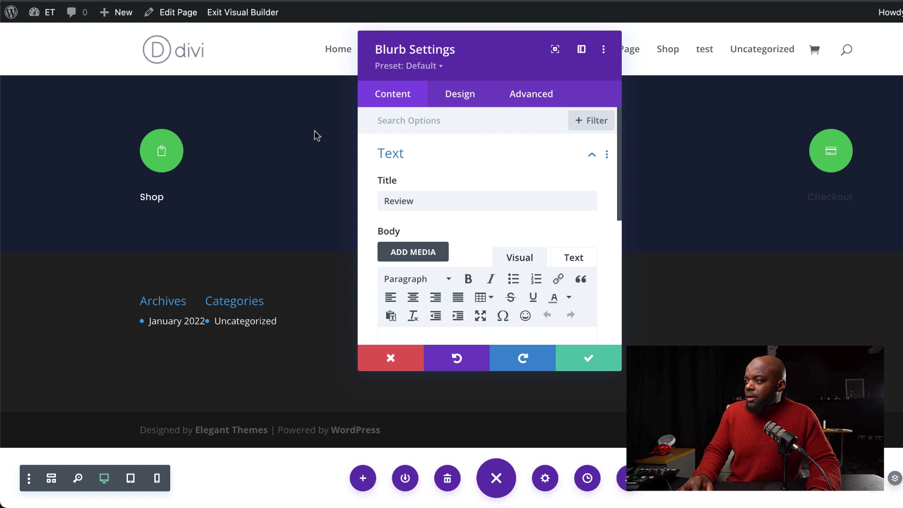
left_click(448, 95)
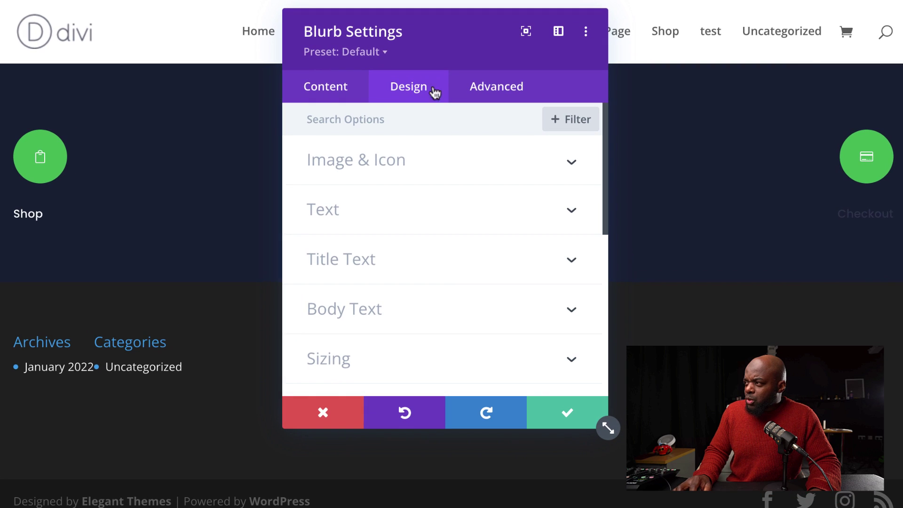
left_click(356, 264)
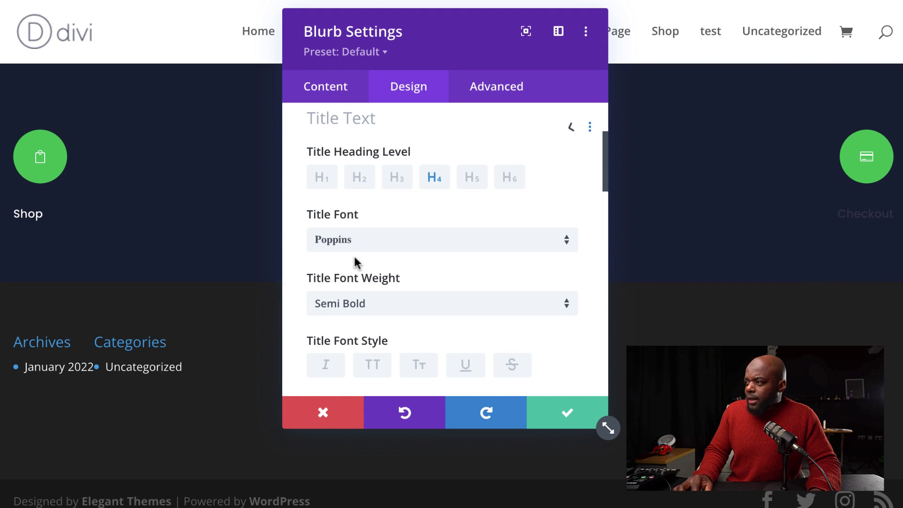
scroll(406, 294, "down", 3)
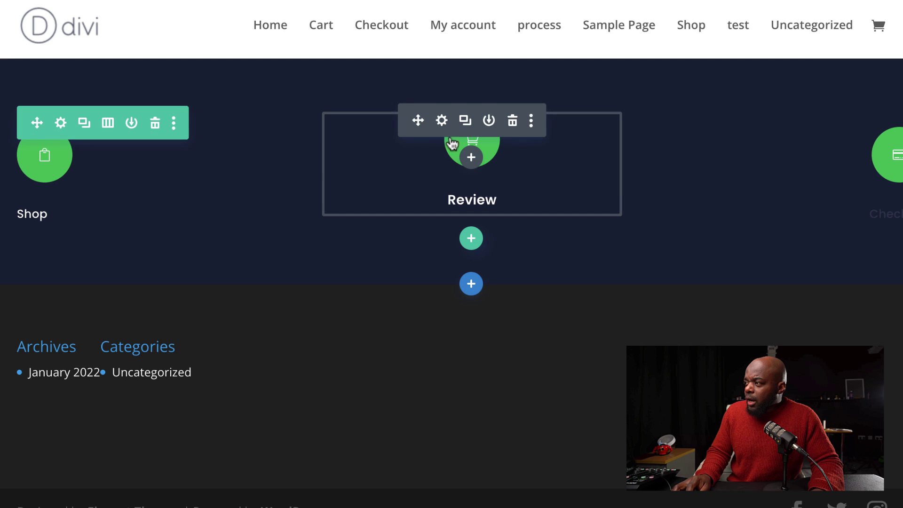
Step: In the Review blurb's Design settings, check its 33% width and show its -18px top margin
left_click(442, 123)
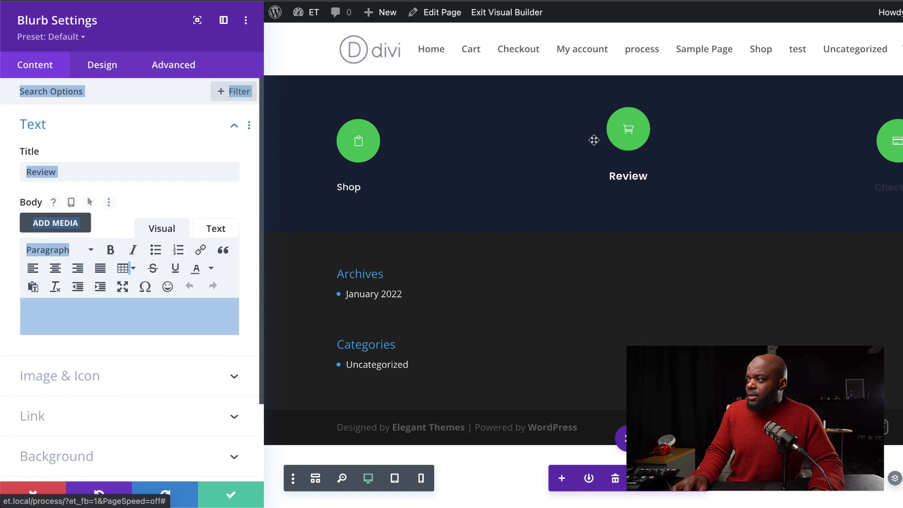
left_click(173, 316)
left_click(107, 67)
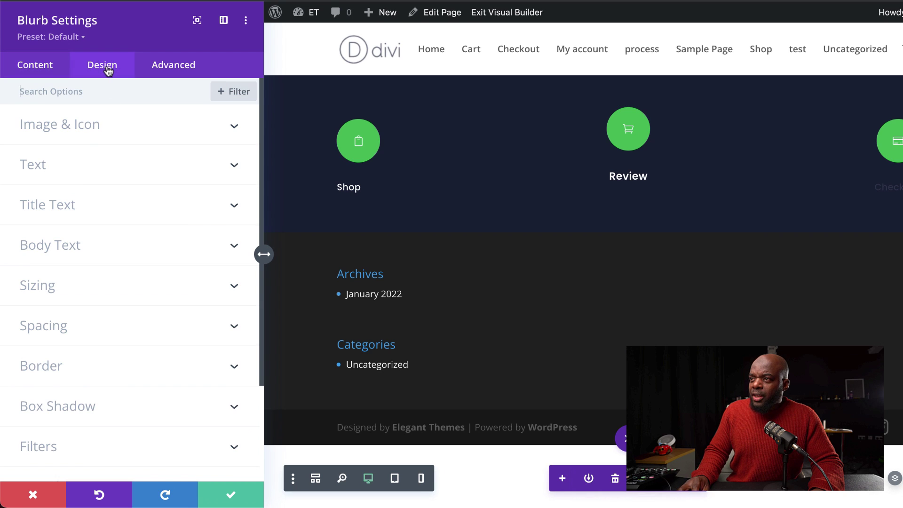
left_click(62, 291)
triple_click(210, 195)
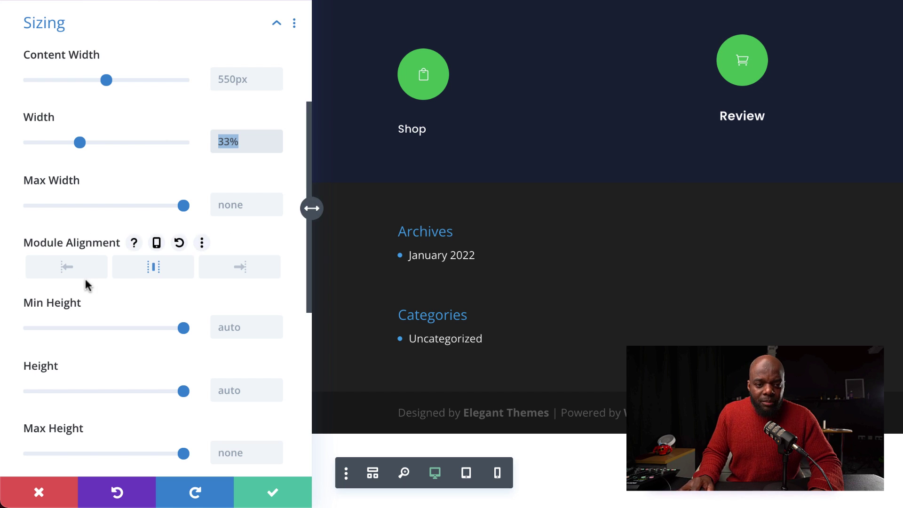
scroll(186, 313, "down", 5)
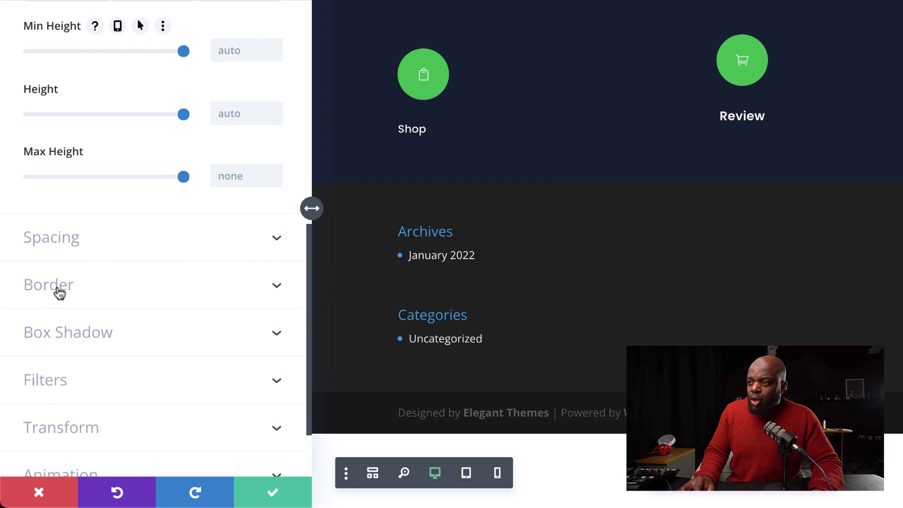
left_click(64, 240)
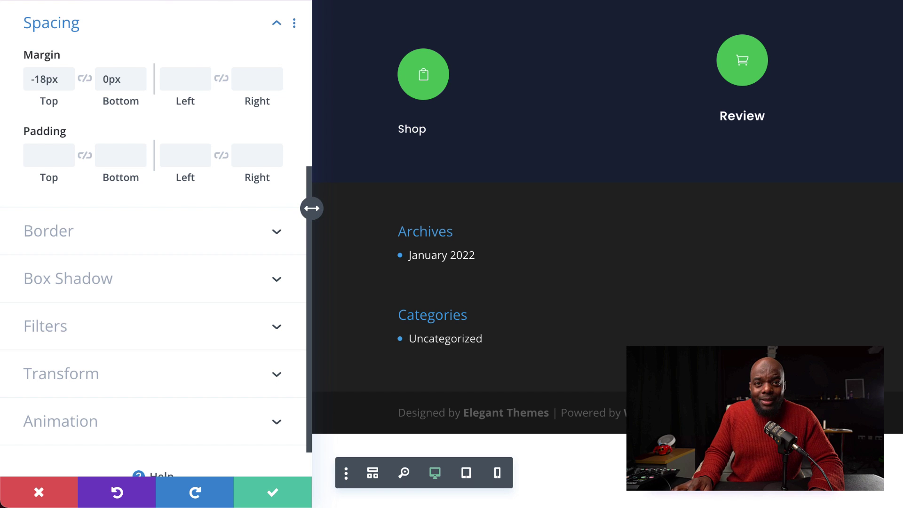
Step: Set the Review blurb's Image/Icon Width to 48px and save its settings
left_click(232, 88)
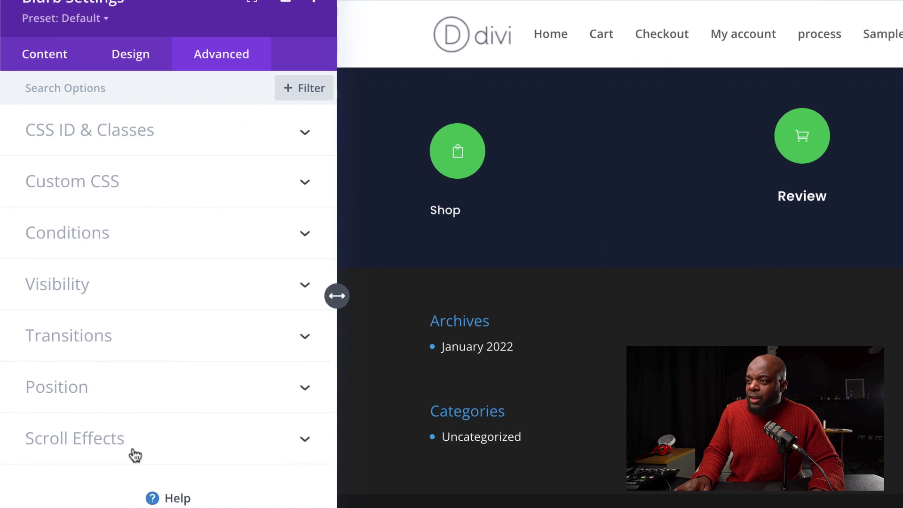
left_click(99, 387)
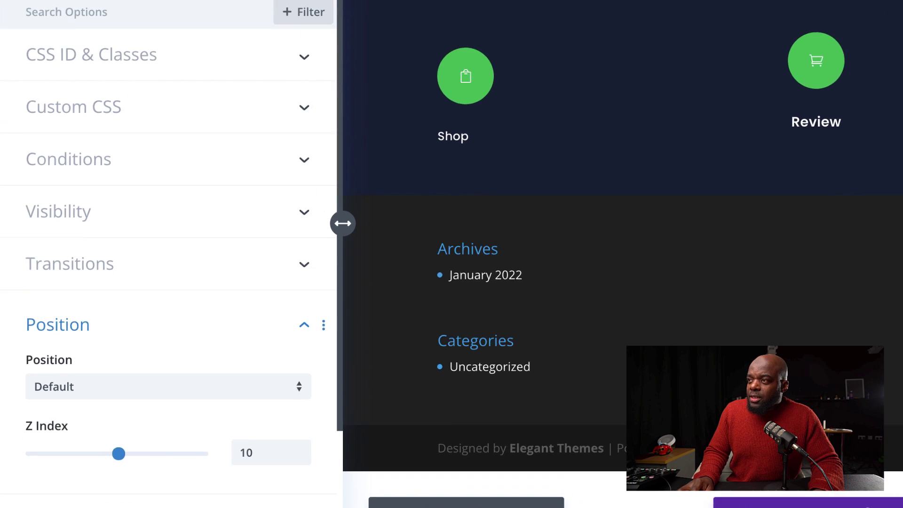
left_click(123, 74)
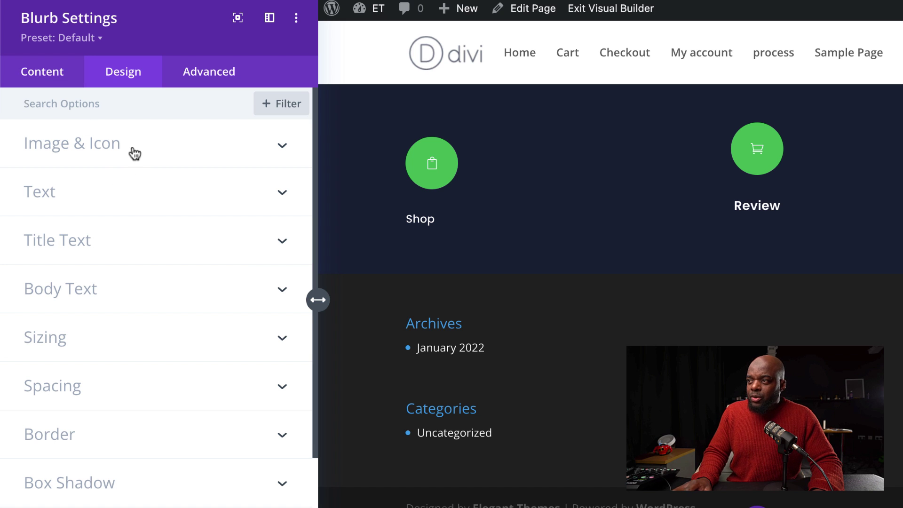
left_click(110, 143)
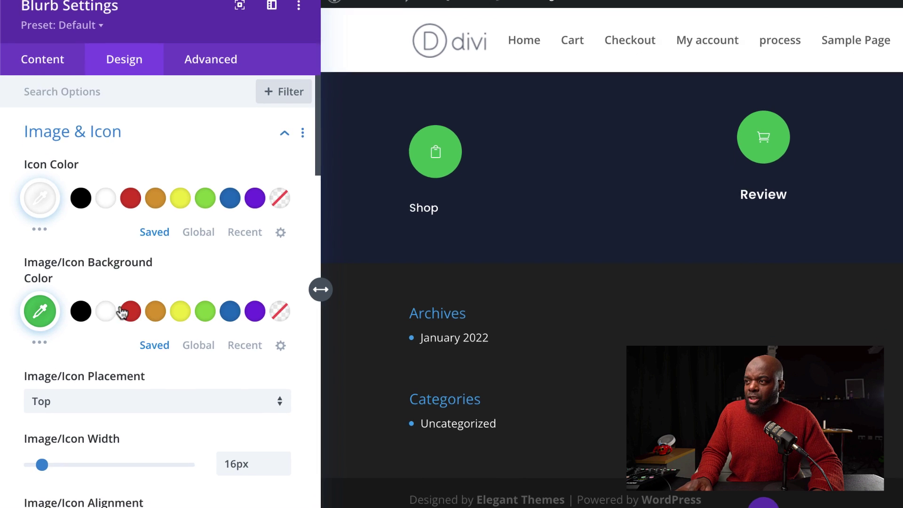
left_click(262, 467)
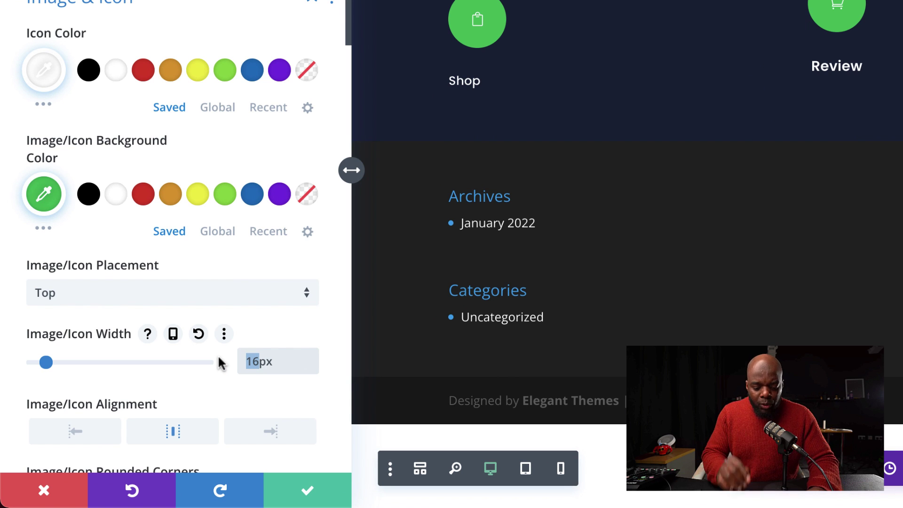
type("48")
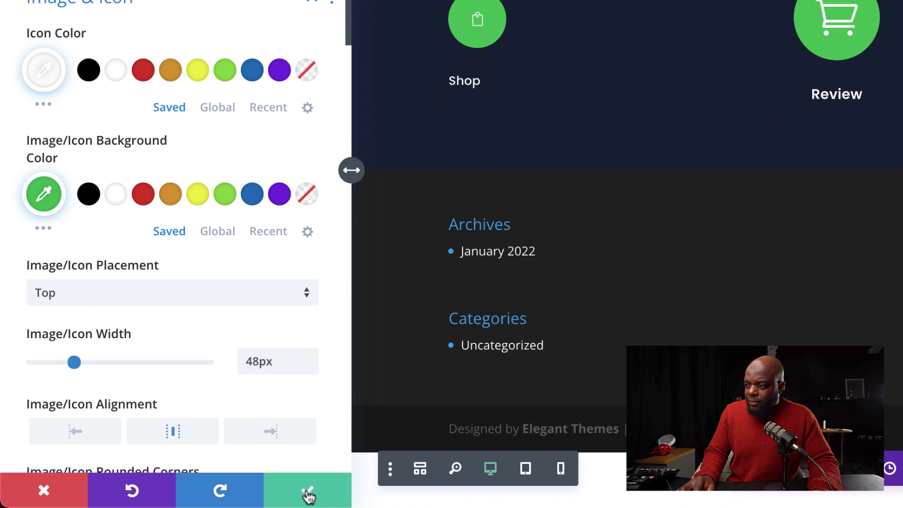
left_click(308, 494)
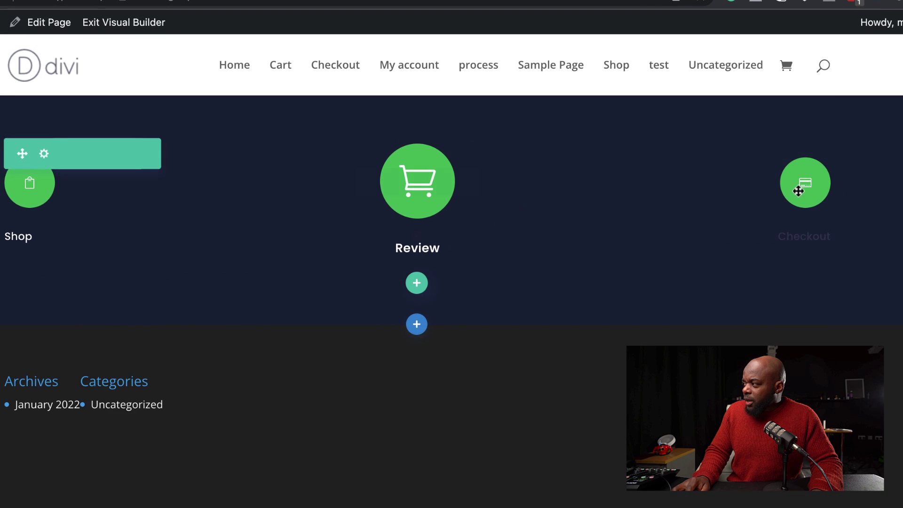
Step: Replace the Review blurb's Page Link dynamic module link URL with '#'
left_click(799, 191)
scroll(18, 374, "down", 2)
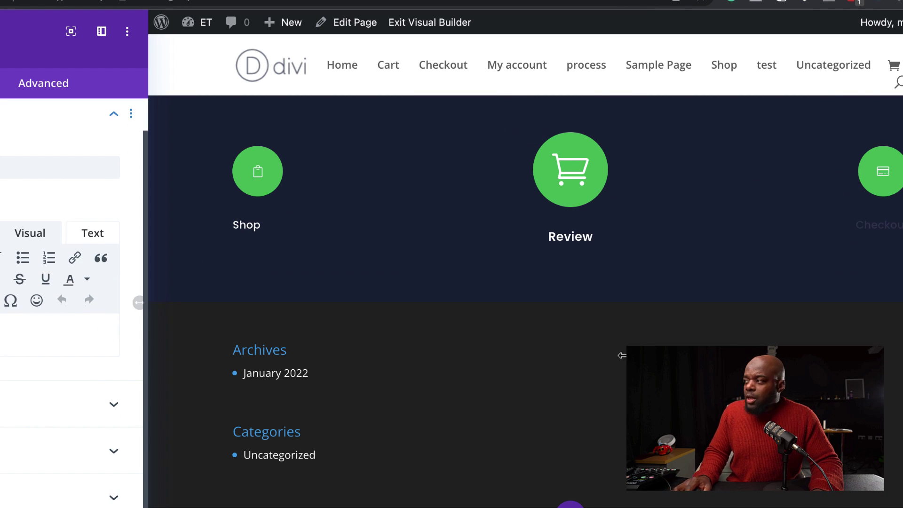
scroll(57, 435, "down", 3)
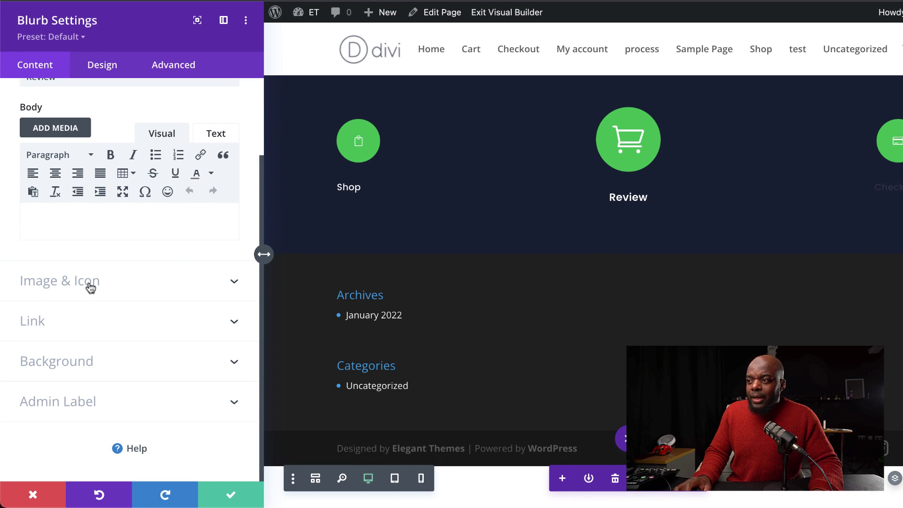
left_click(44, 325)
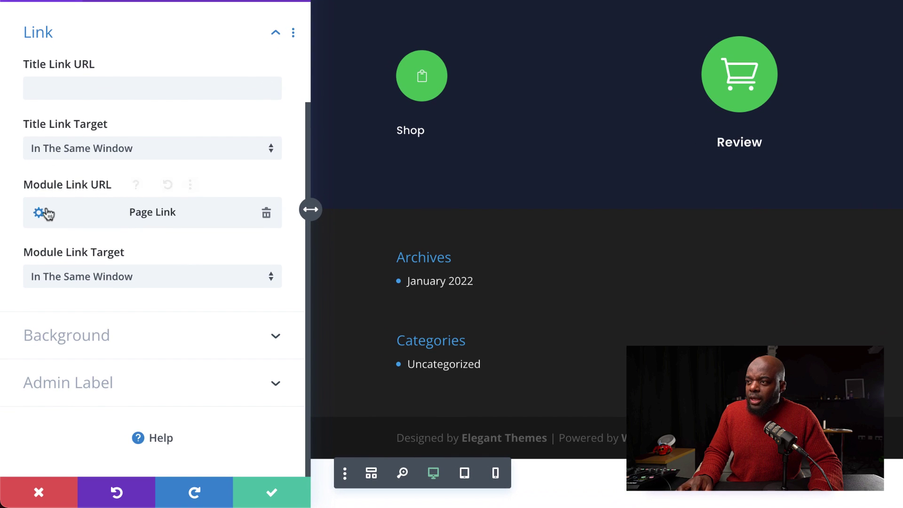
left_click(267, 215)
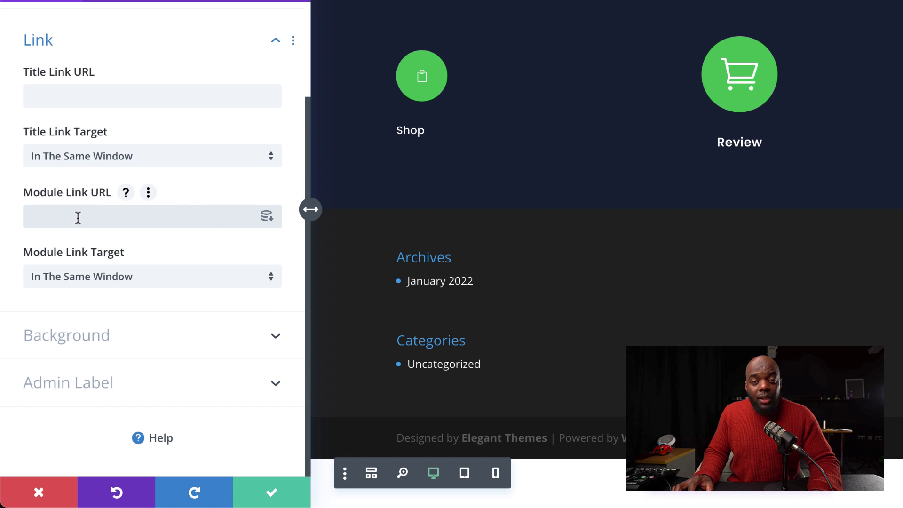
type("#")
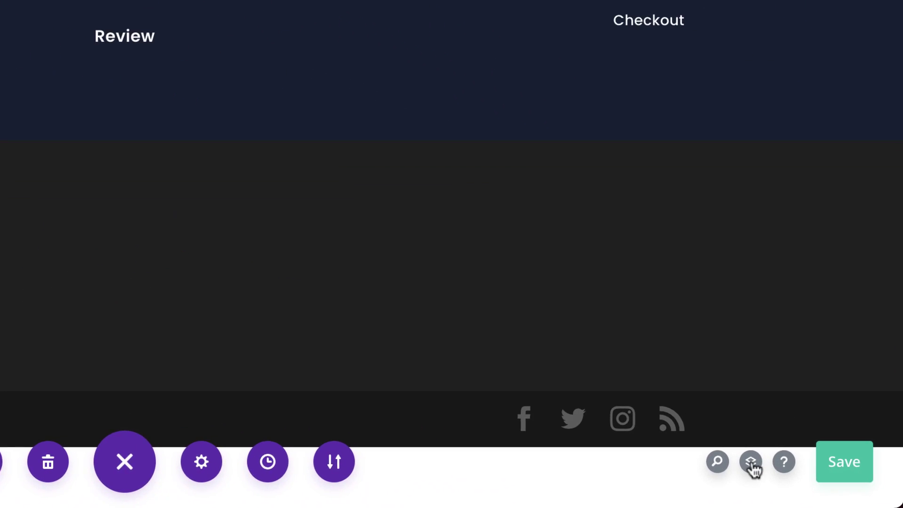
Step: Use the Layers view to reach the Checkout blurb's settings
left_click(788, 463)
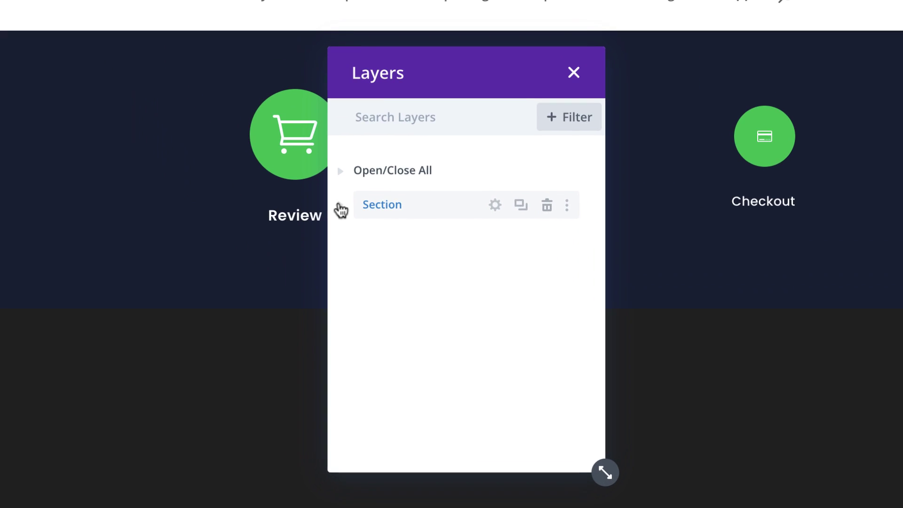
left_click(238, 95)
left_click(259, 131)
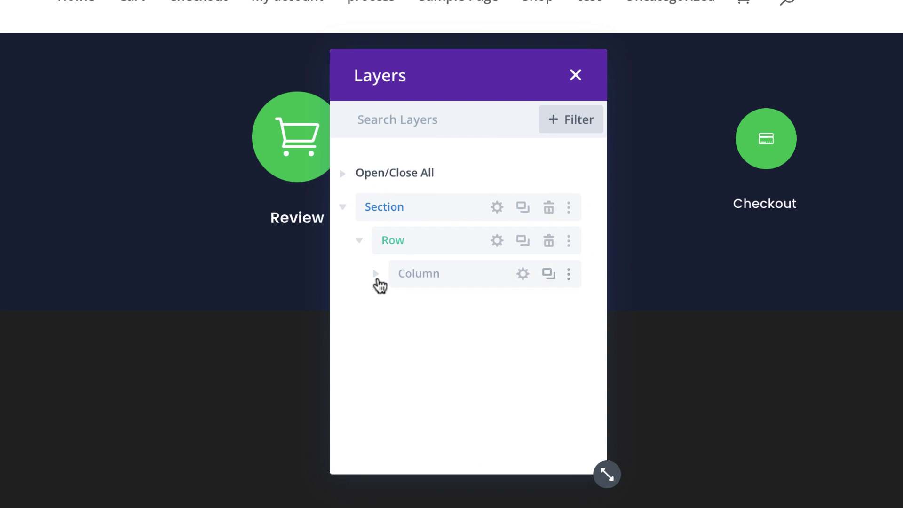
left_click(376, 274)
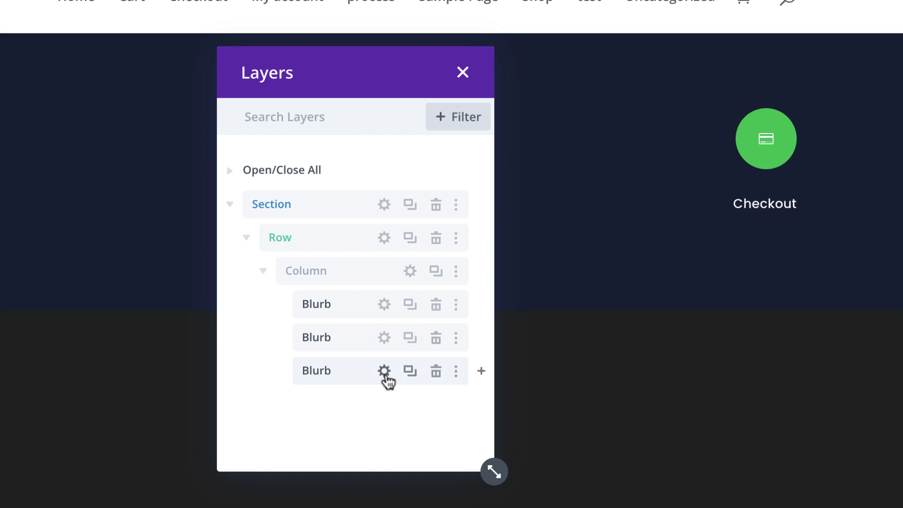
left_click(463, 72)
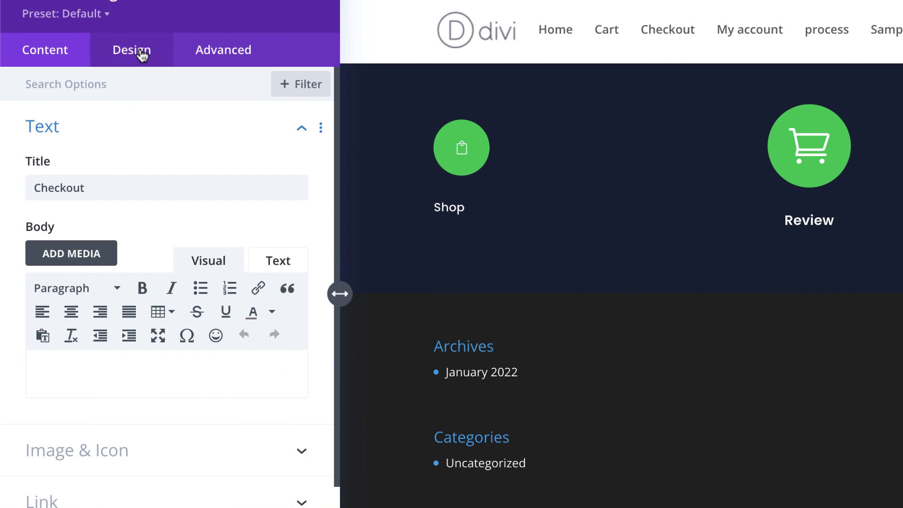
Step: Set the Checkout blurb's icon colour to 24%-opacity white, rgba(255,255,255,0.24)
left_click(122, 50)
left_click(97, 138)
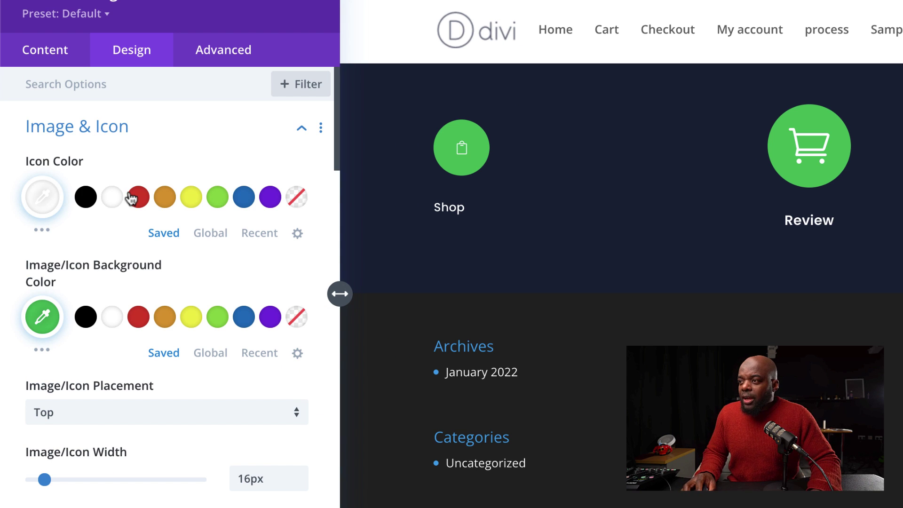
left_click(42, 197)
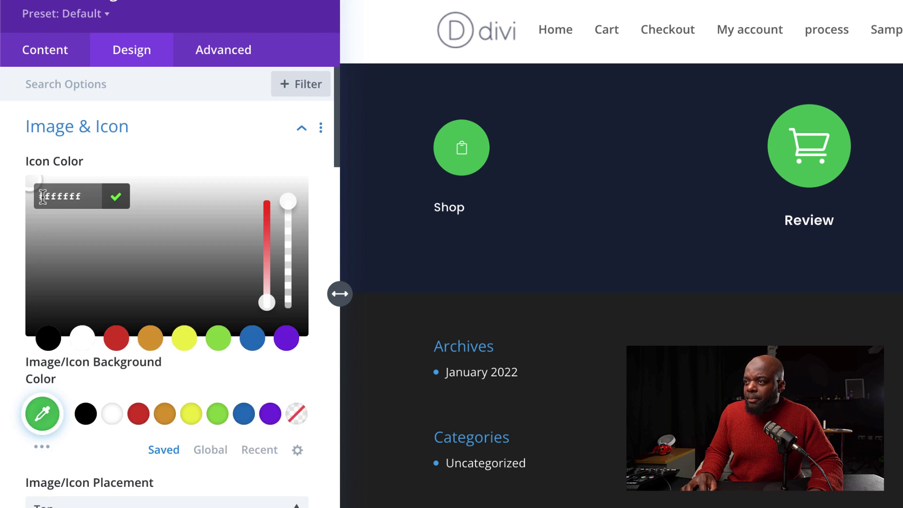
left_click(288, 202)
left_click_drag(288, 203, 288, 215)
left_click_drag(68, 196, 165, 195)
type("255,255,255,0.24")
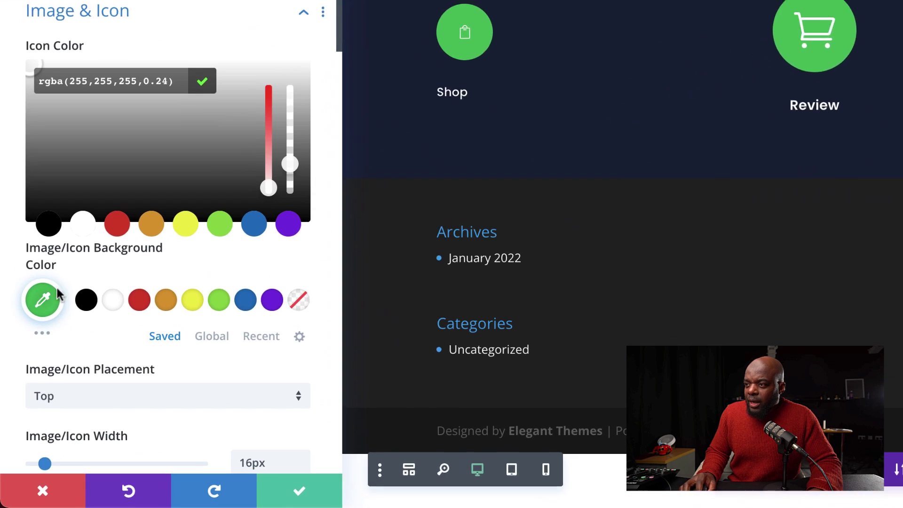
Step: Set the Checkout blurb's icon background colour to #343854
left_click(44, 299)
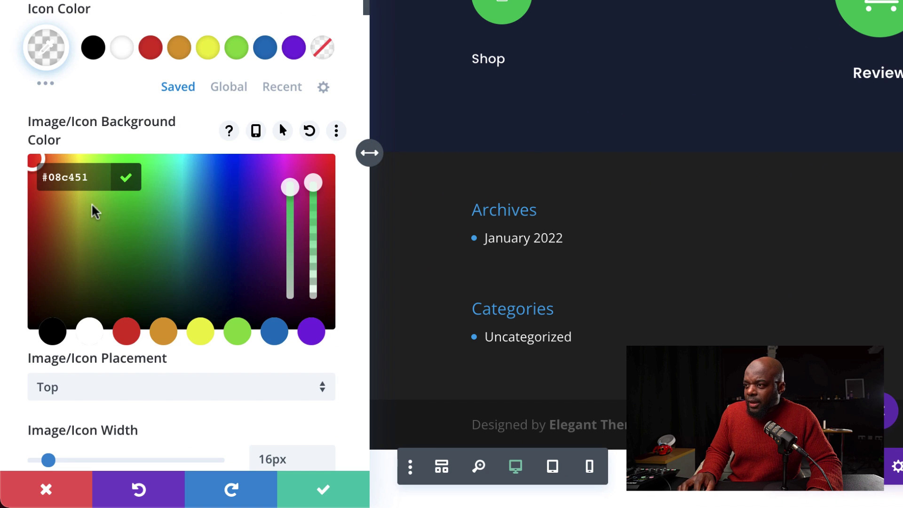
type("343854")
key("Return")
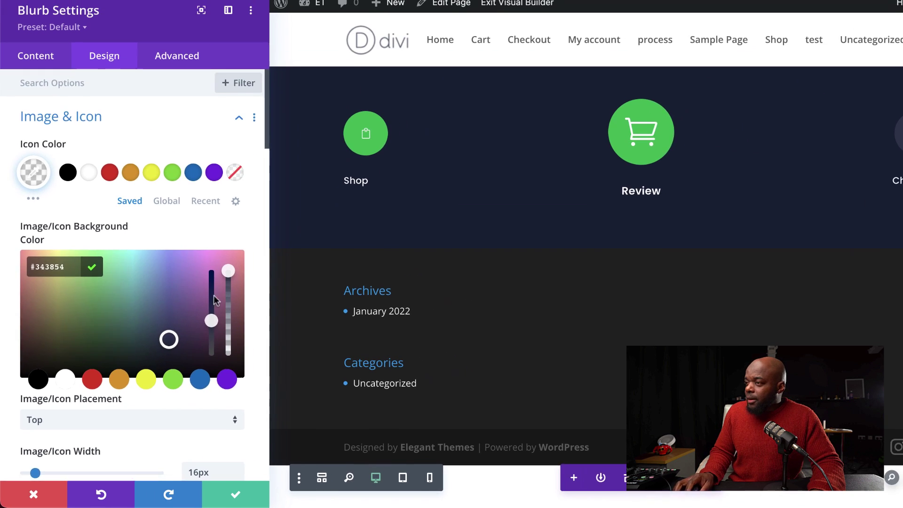
scroll(174, 277, "down", 2)
scroll(125, 338, "down", 15)
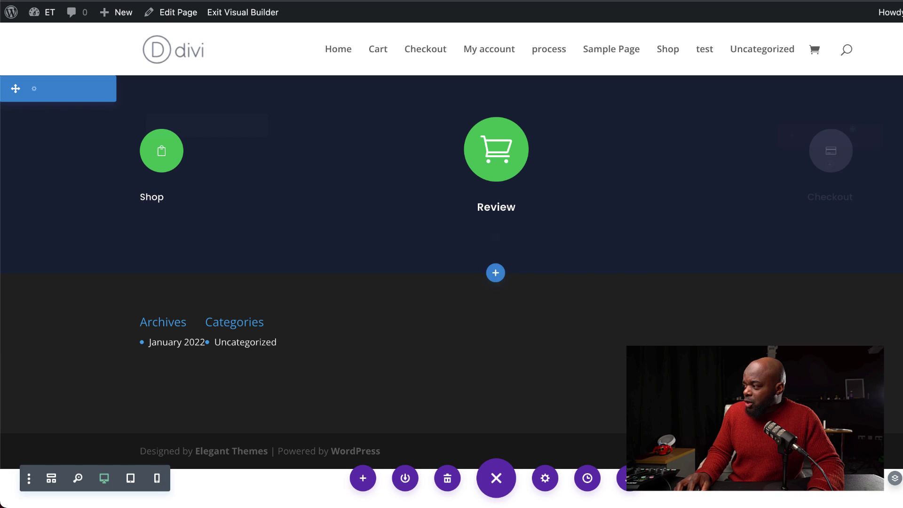
Step: Add a Divider module and move it above the first blurb
left_click(895, 478)
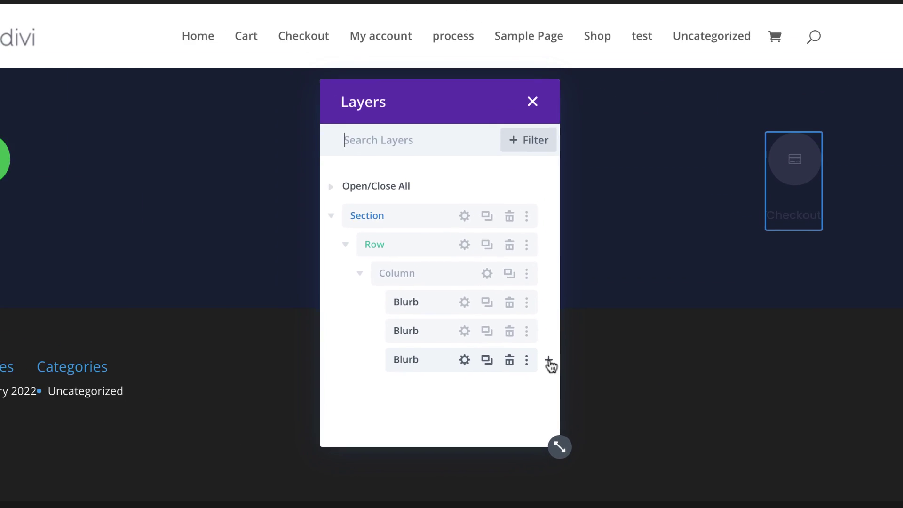
left_click(549, 362)
type("di")
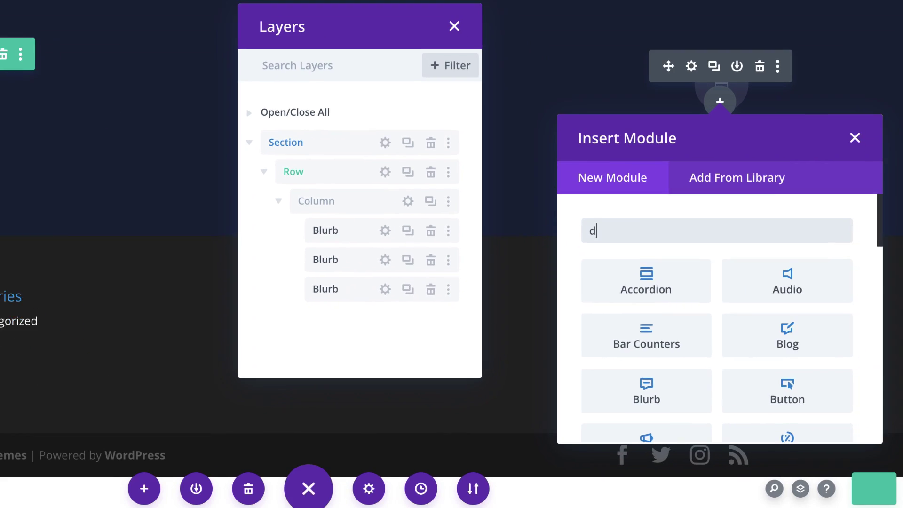
type("v")
left_click(663, 262)
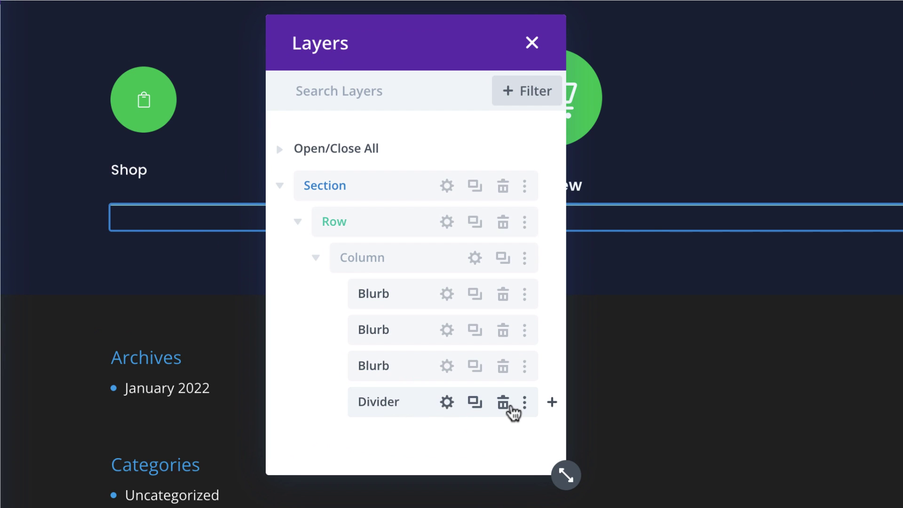
left_click_drag(405, 403, 399, 280)
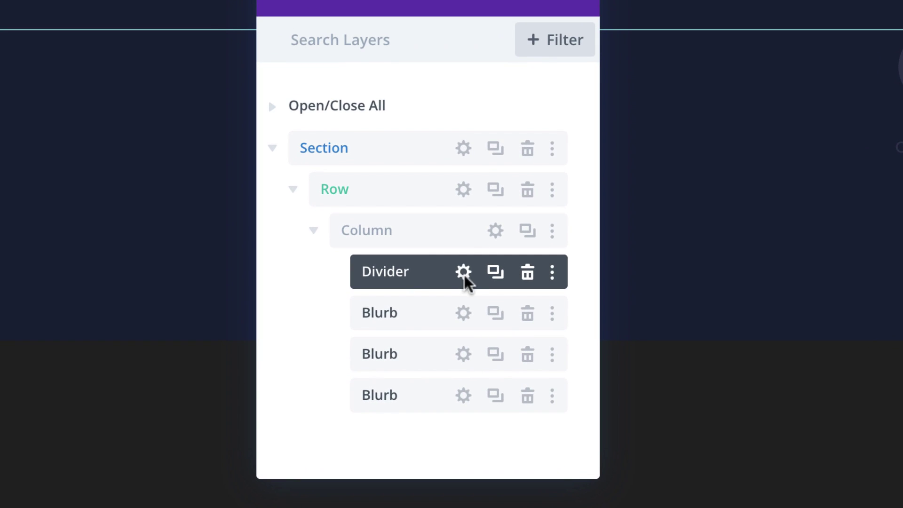
Step: Give the Divider a dark line colour
left_click(464, 274)
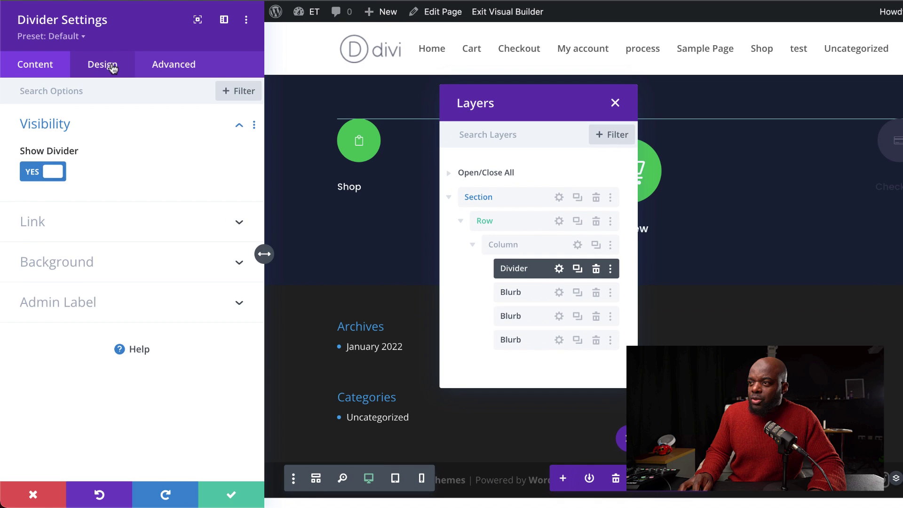
left_click(112, 68)
left_click(55, 126)
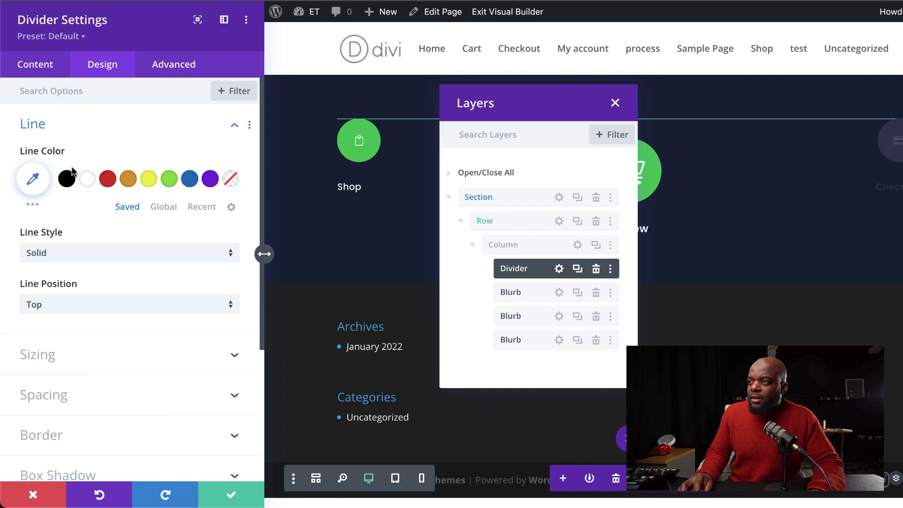
left_click(34, 180)
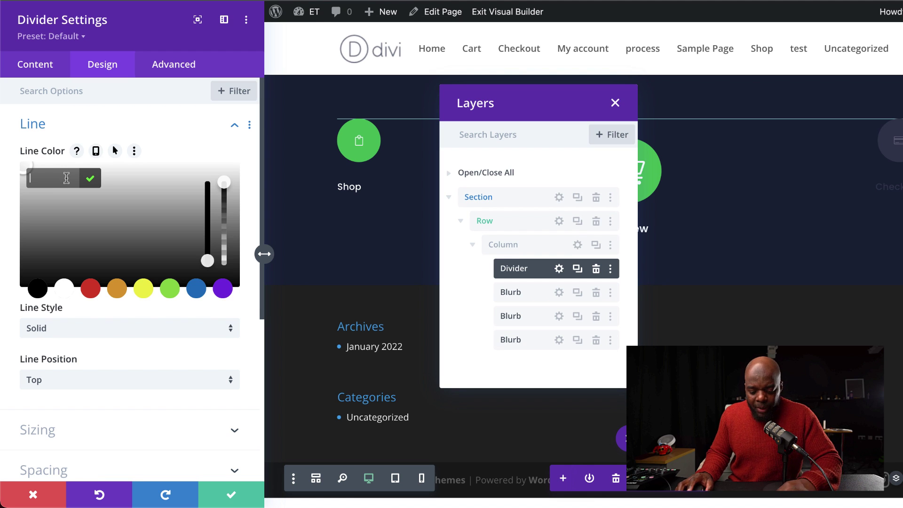
key("Return")
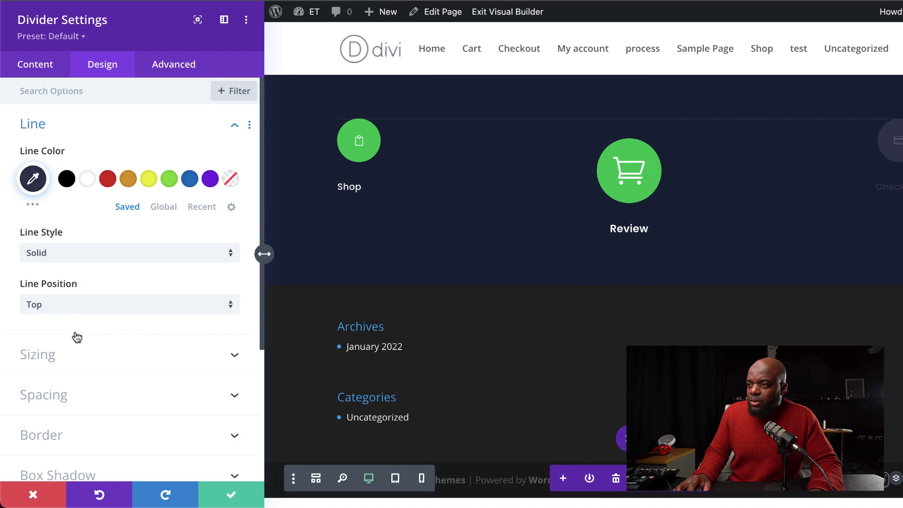
left_click(83, 356)
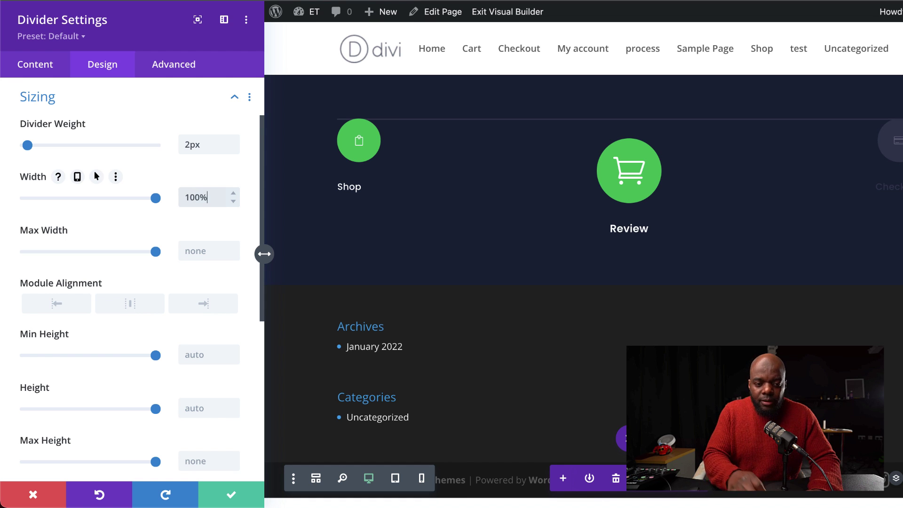
Step: Make the Divider absolutely positioned with a 32px vertical offset
left_click(182, 66)
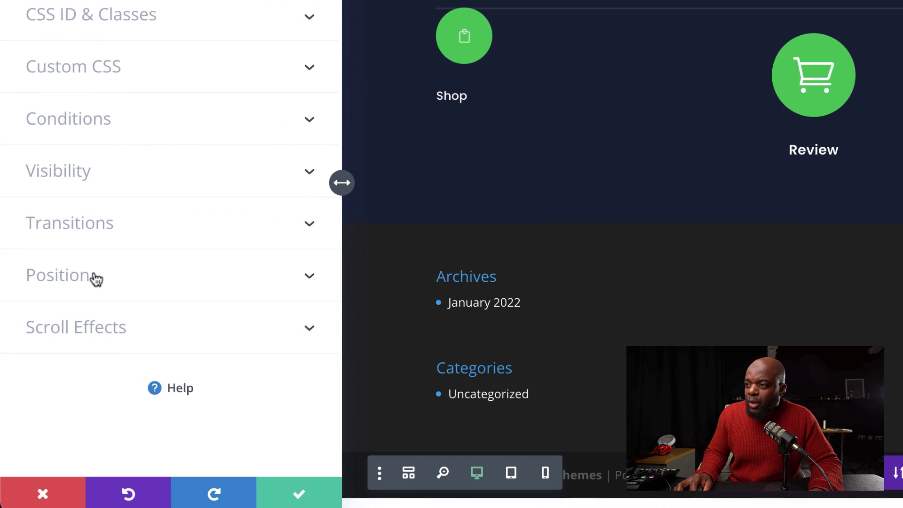
left_click(96, 292)
left_click(161, 43)
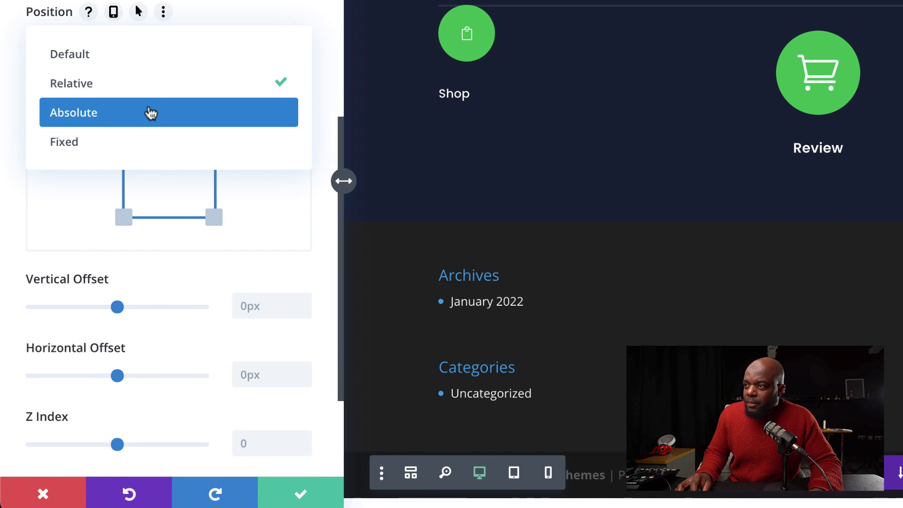
left_click(150, 113)
left_click(252, 306)
type("32px")
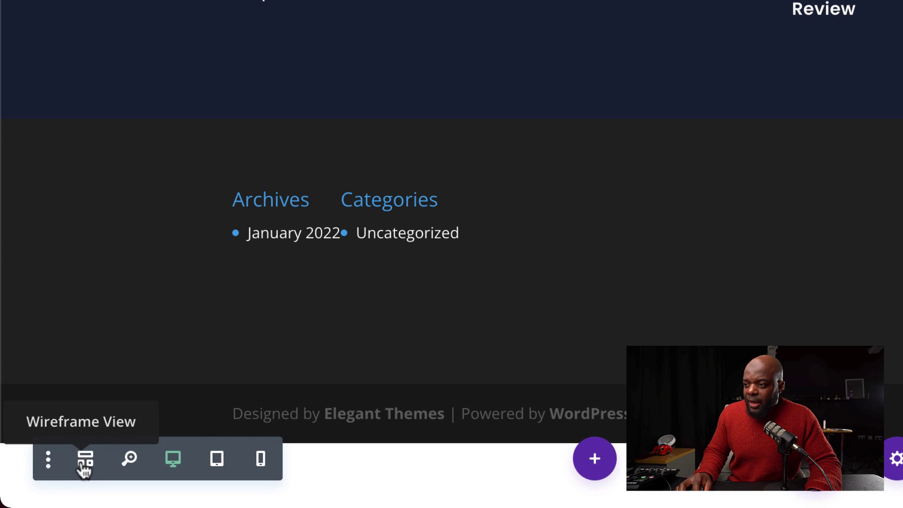
Step: Duplicate the Divider in Wireframe View and open one copy's settings
left_click(85, 460)
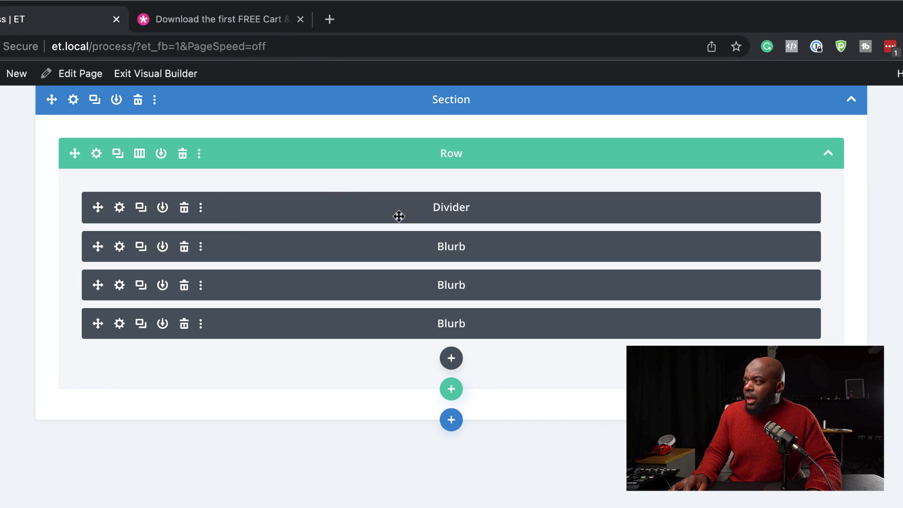
left_click(141, 208)
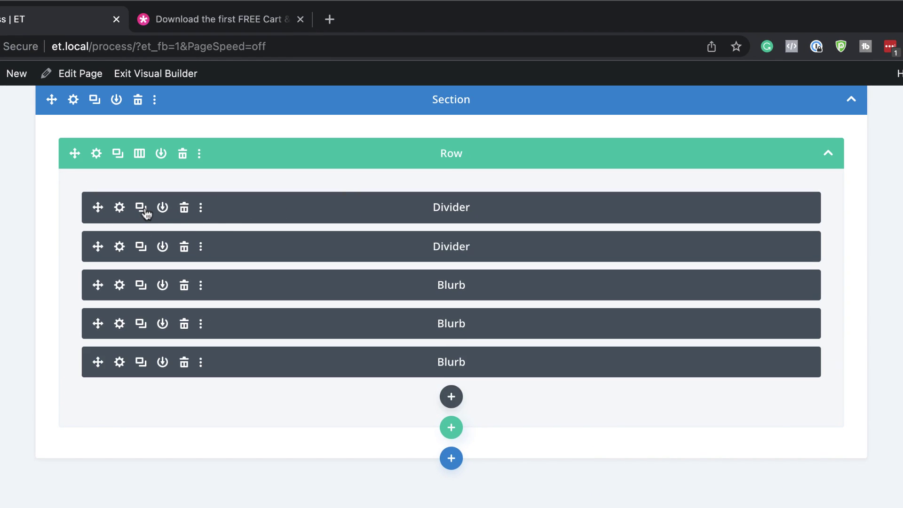
left_click(120, 208)
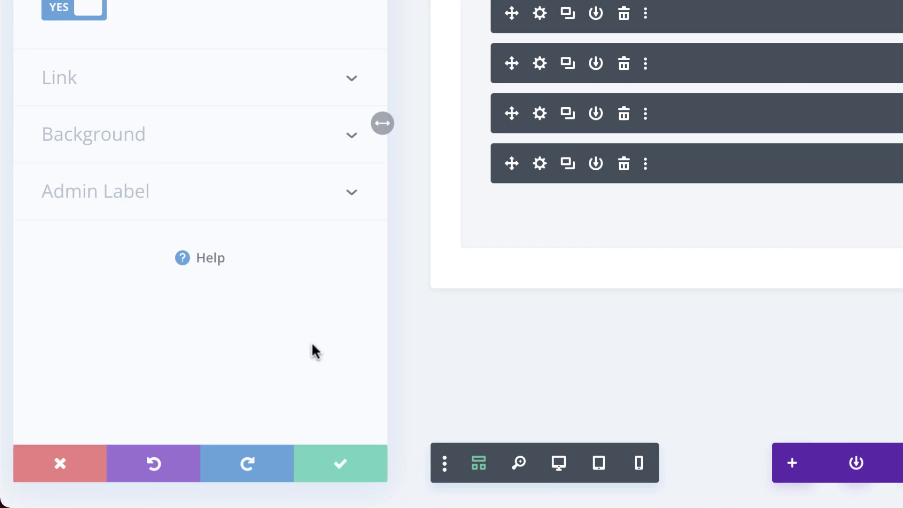
left_click(559, 463)
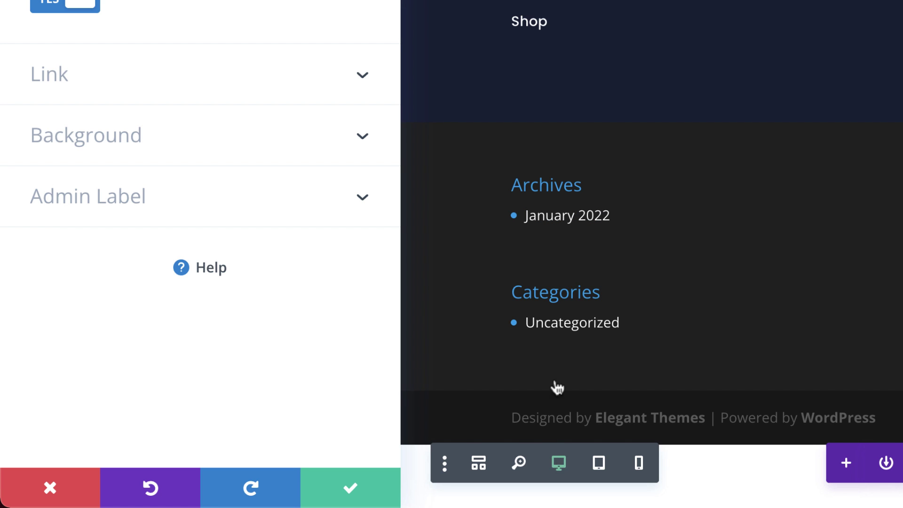
Step: Change the copied Divider's line colour from #343854 to green #08c451
left_click(122, 65)
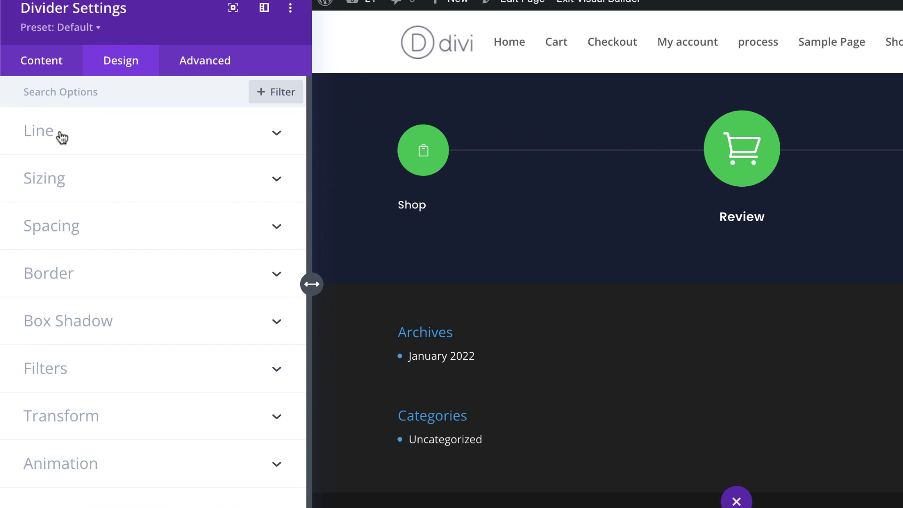
left_click(61, 137)
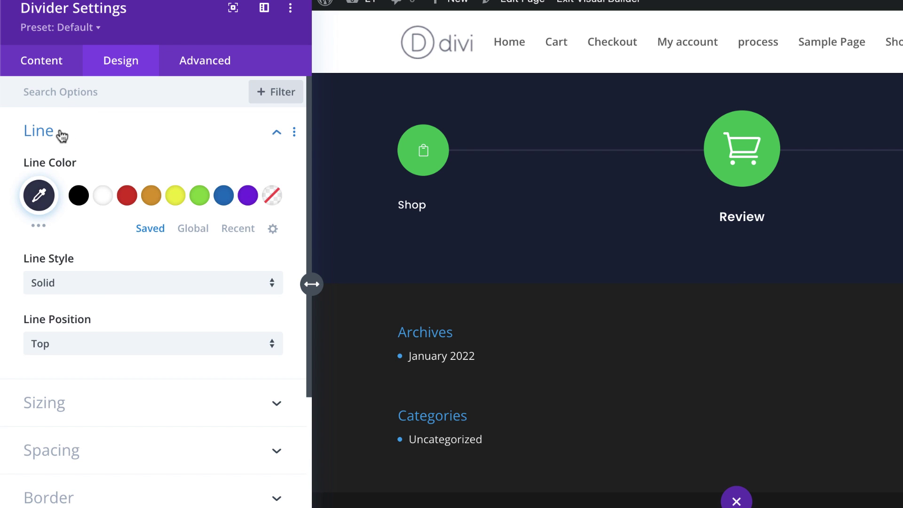
left_click(39, 195)
left_click(81, 194)
type("#08c451")
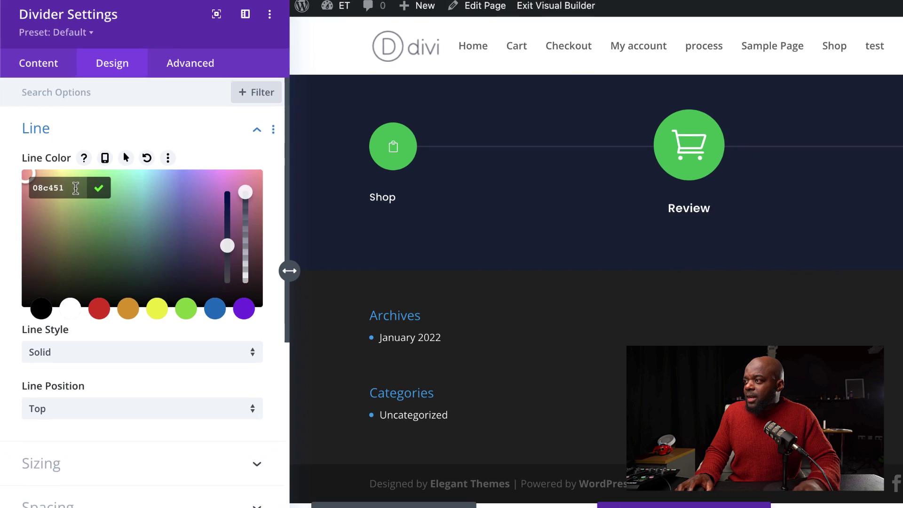
scroll(189, 431, "down", 2)
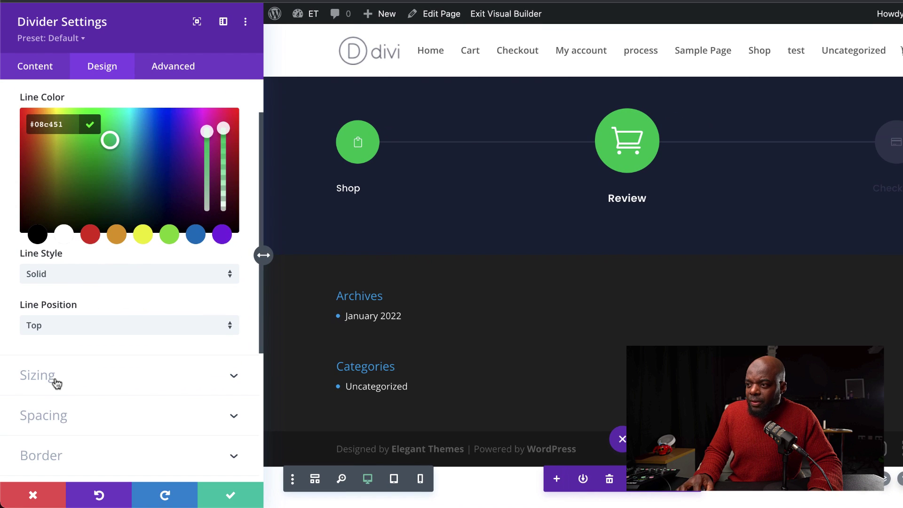
left_click(56, 384)
left_click(38, 296)
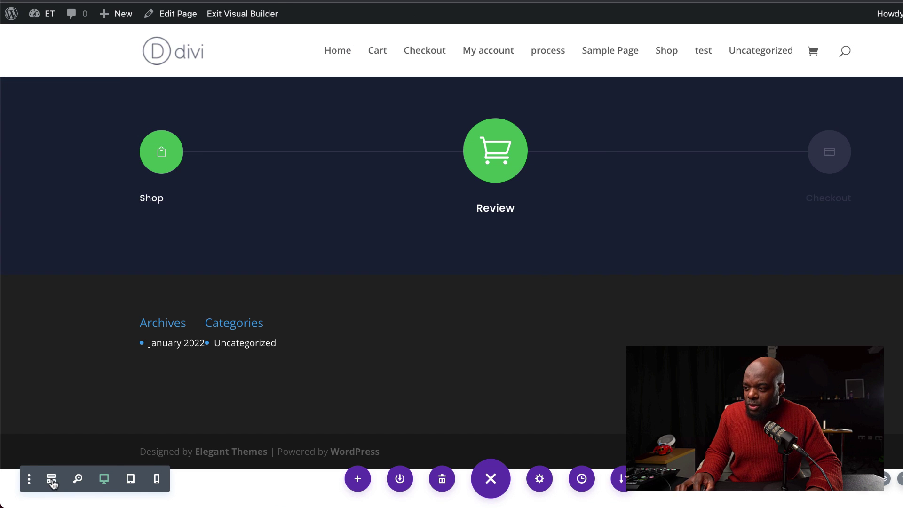
Step: In Wireframe View, move the second Divider above the first so the green line overlays the dark one
left_click(52, 480)
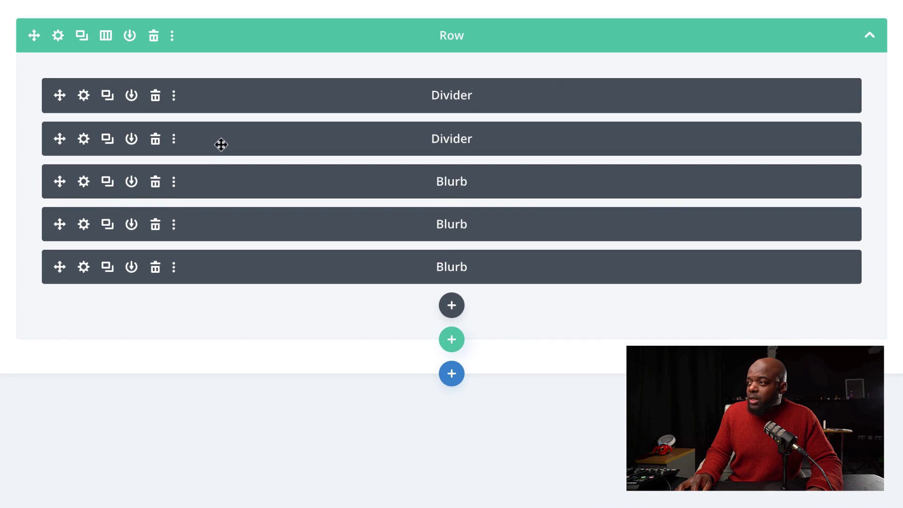
left_click_drag(221, 144, 231, 91)
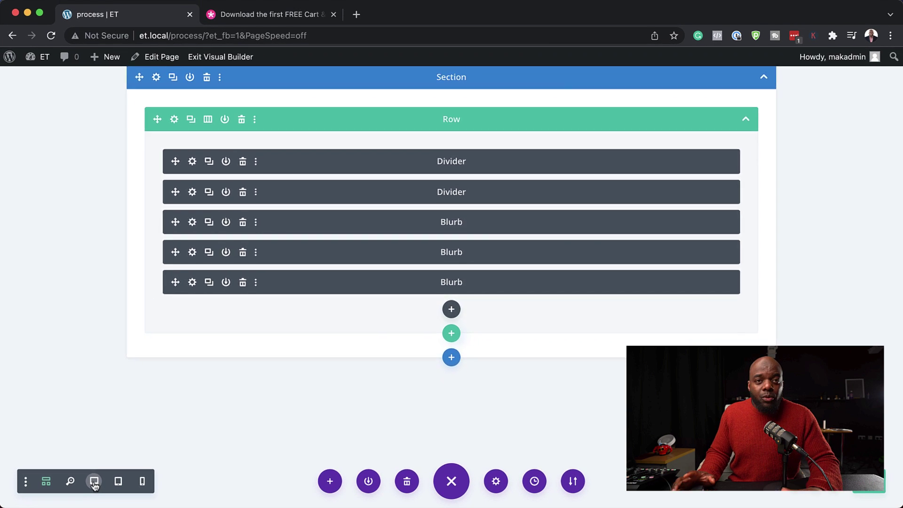
left_click(94, 481)
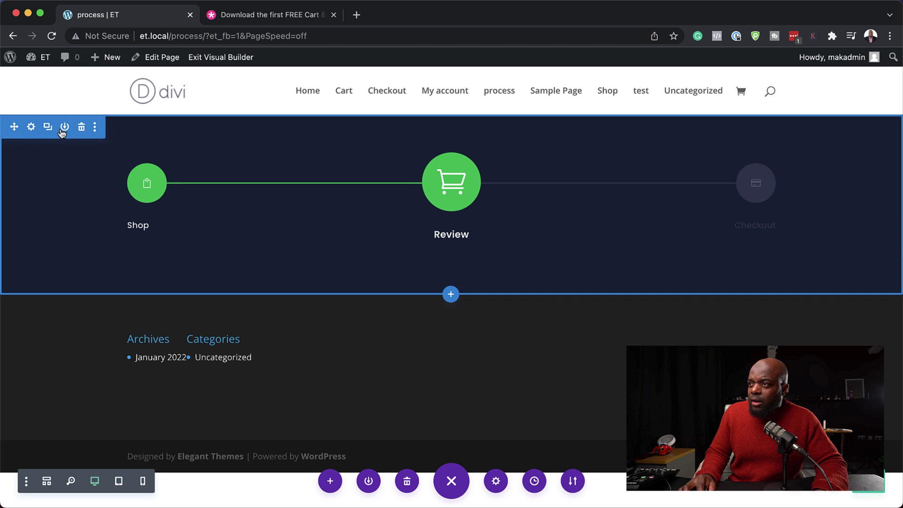
Step: Open the Add to Library dialog for the whole step-tracker section
left_click(65, 127)
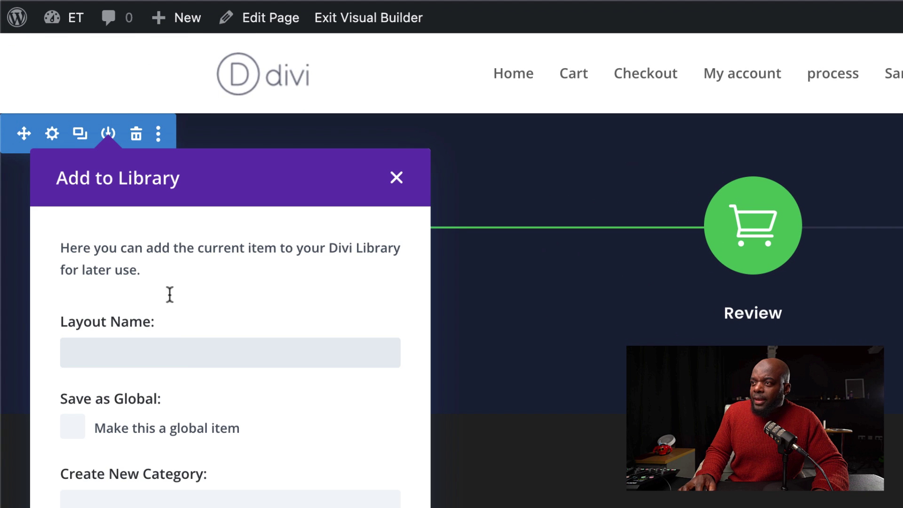